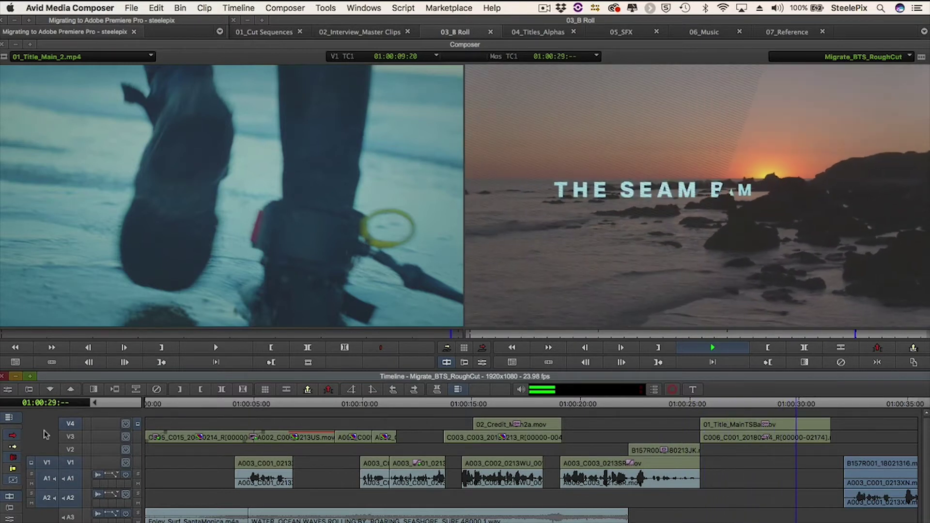
# Step: Stop the rough cut on the THE SEAM BETWEEN title card and bring the bin list forward
pyautogui.press('space')
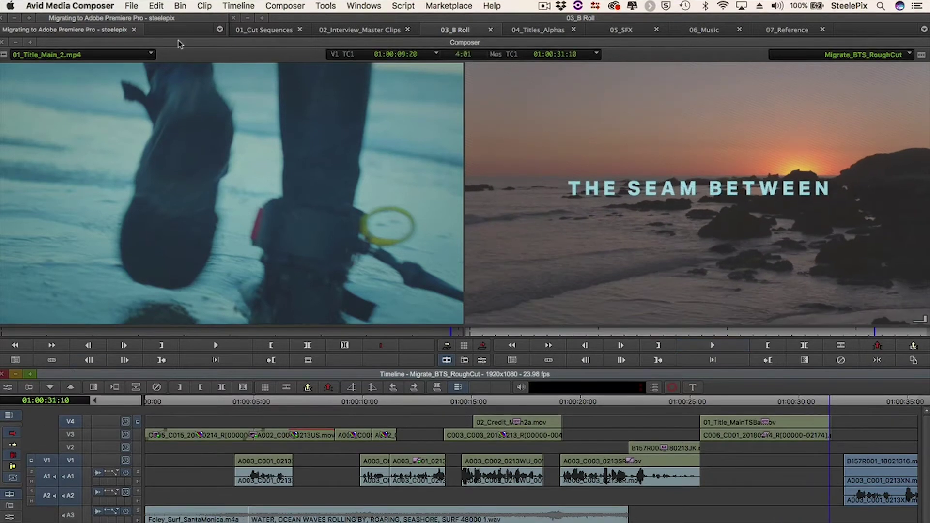
pyautogui.click(181, 36)
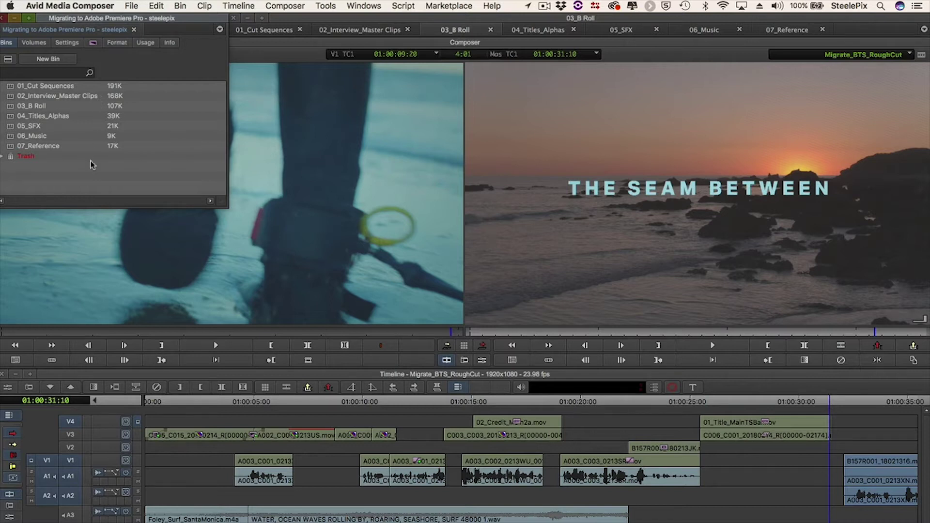
# Step: Inspect the Comments and LUT columns in 02_Interview_Master Clips, then return the playhead near the sequence start
pyautogui.click(357, 30)
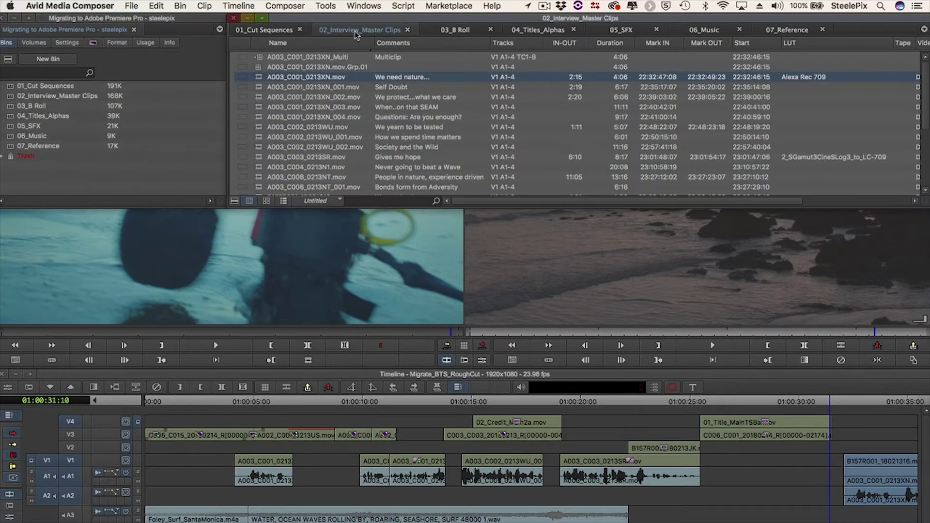
pyautogui.click(398, 45)
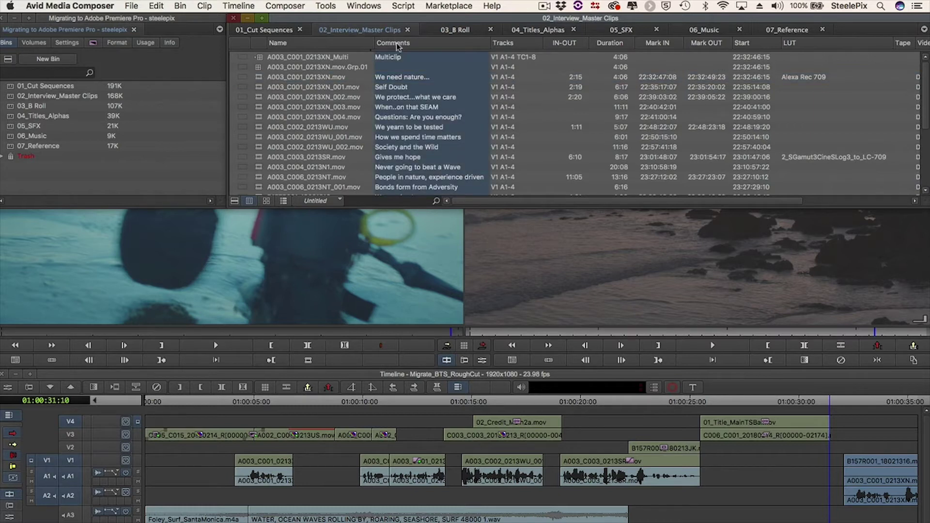
pyautogui.click(800, 46)
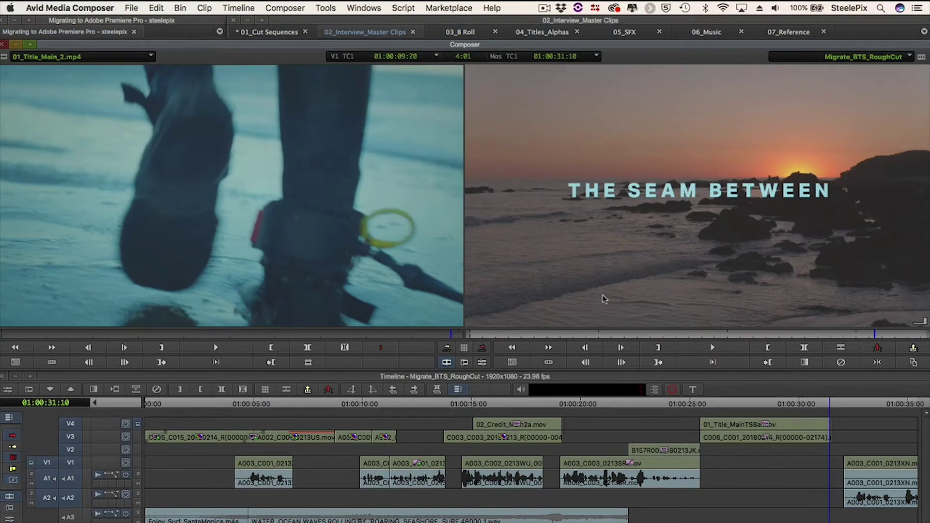
pyautogui.moveTo(150, 404); pyautogui.dragTo(558, 407)
# Step: Advance the playhead past the sunset title to the interview shot at 01:00:33:16
pyautogui.click(643, 407)
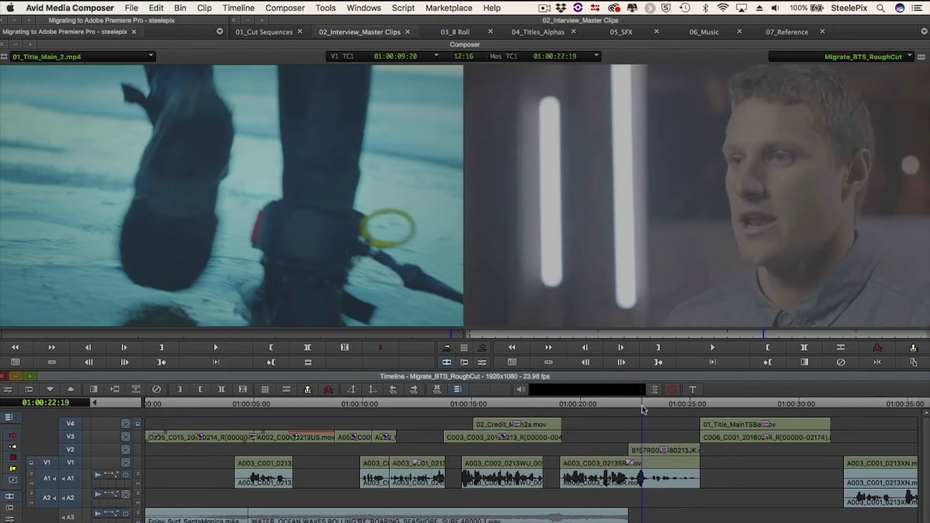
pyautogui.click(709, 407)
pyautogui.moveTo(716, 406); pyautogui.dragTo(880, 411)
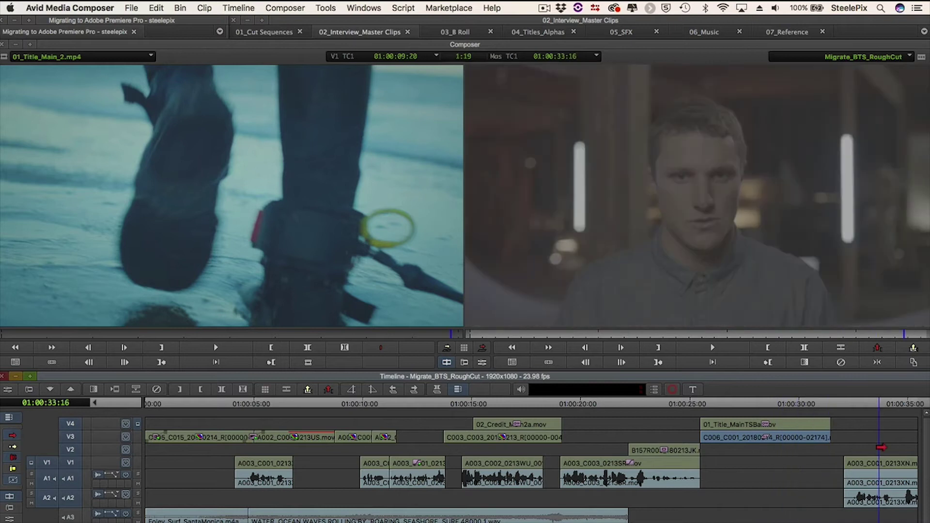
# Step: Try swapping the V1 interview clip for the B157R001 shot, then undo the change
pyautogui.rightClick(880, 461)
pyautogui.click(887, 478)
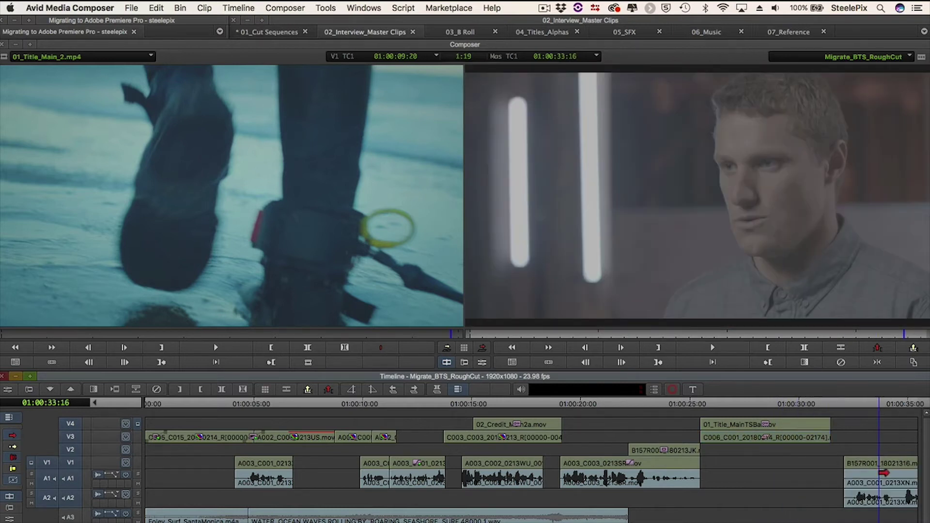
pyautogui.press('super+z')
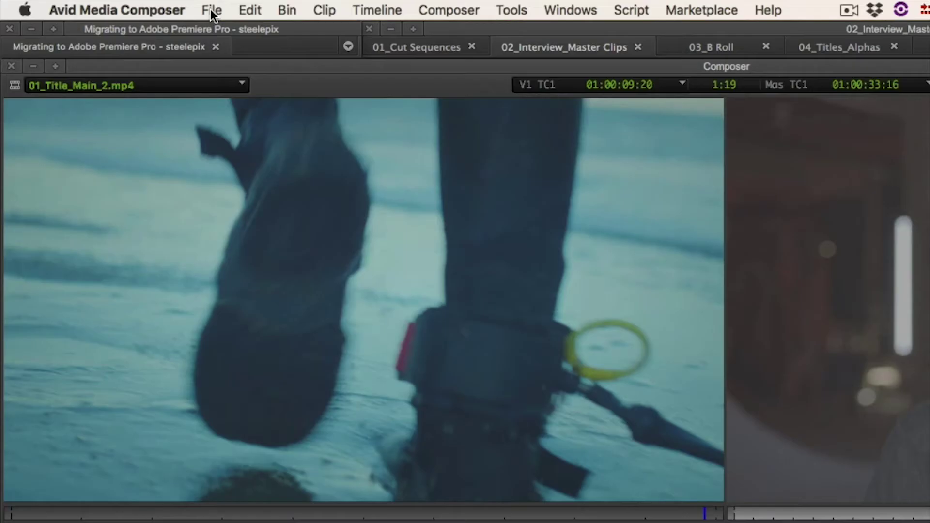
# Step: Export the sequence as QuickTime movie Migrate_BTS_RoughCut.mov into Avid Movie Exports
pyautogui.click(131, 8)
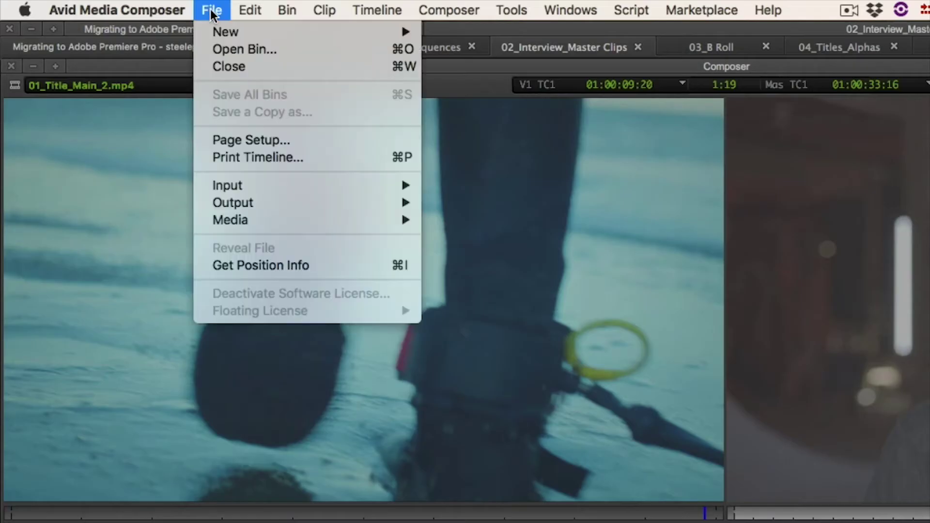
pyautogui.moveTo(318, 203)
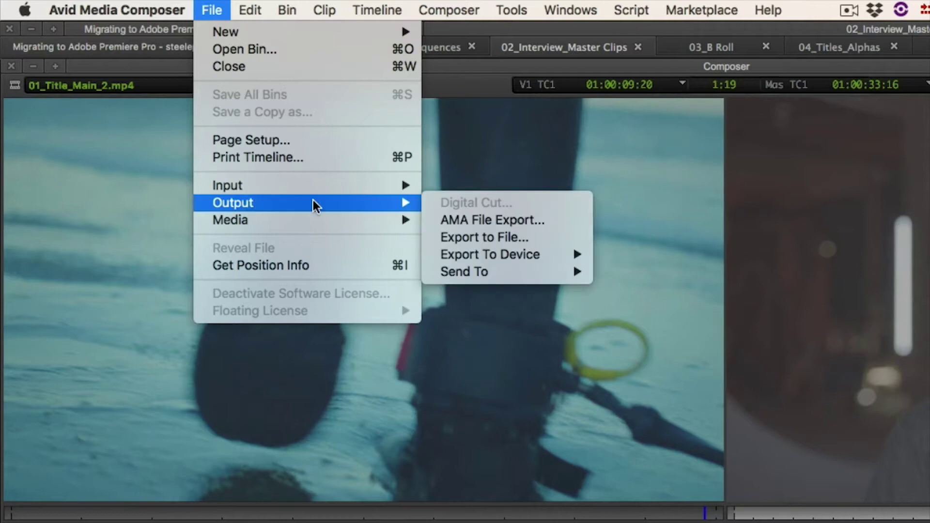
pyautogui.click(506, 239)
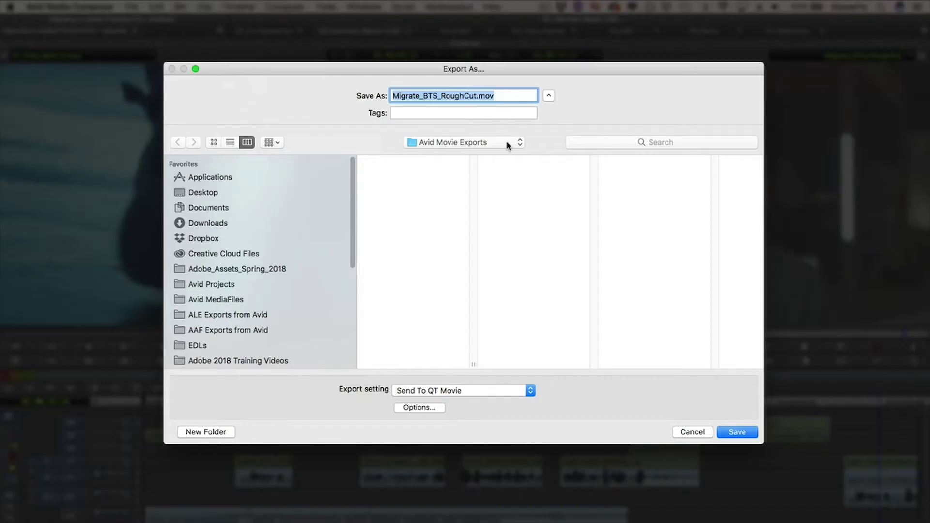
pyautogui.click(736, 431)
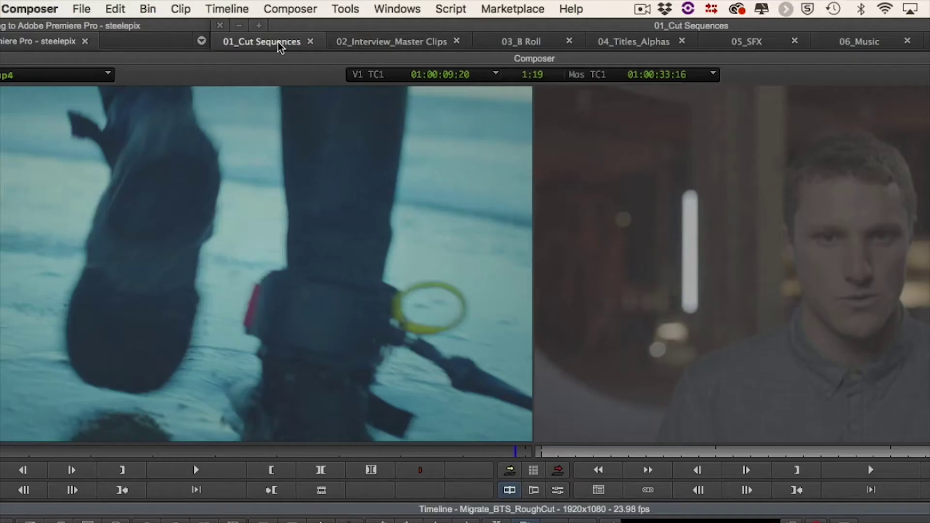
# Step: Start an AAF export of Migrate_BTS_RoughCut to AAF Exports from Avid using the Untitled preset
pyautogui.click(275, 33)
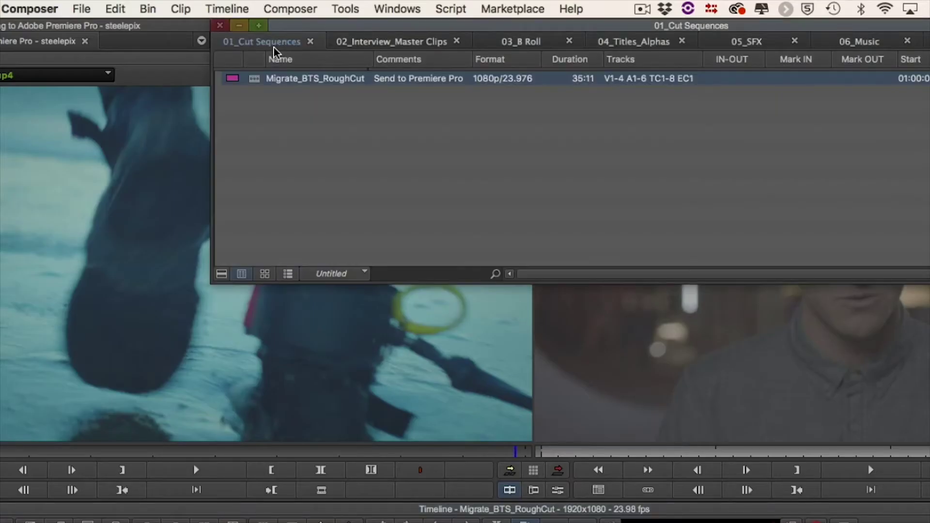
pyautogui.rightClick(251, 82)
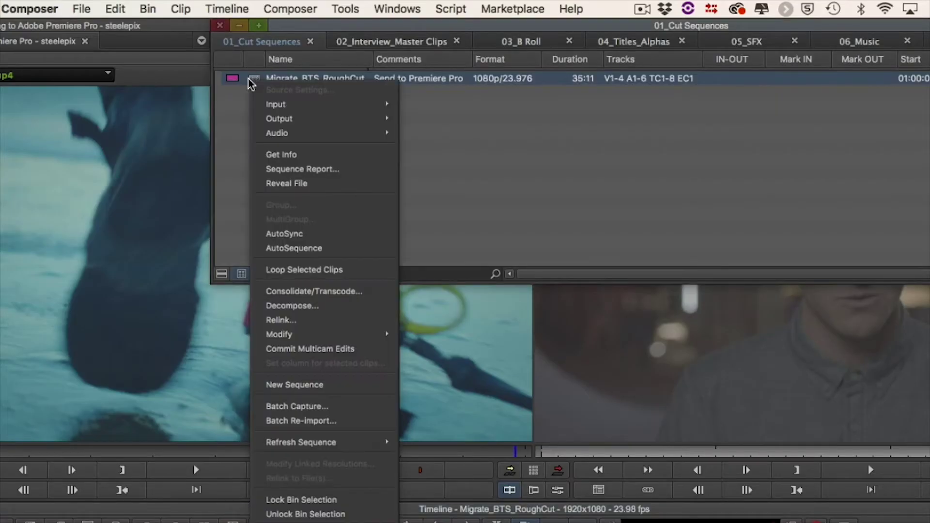
pyautogui.moveTo(293, 118)
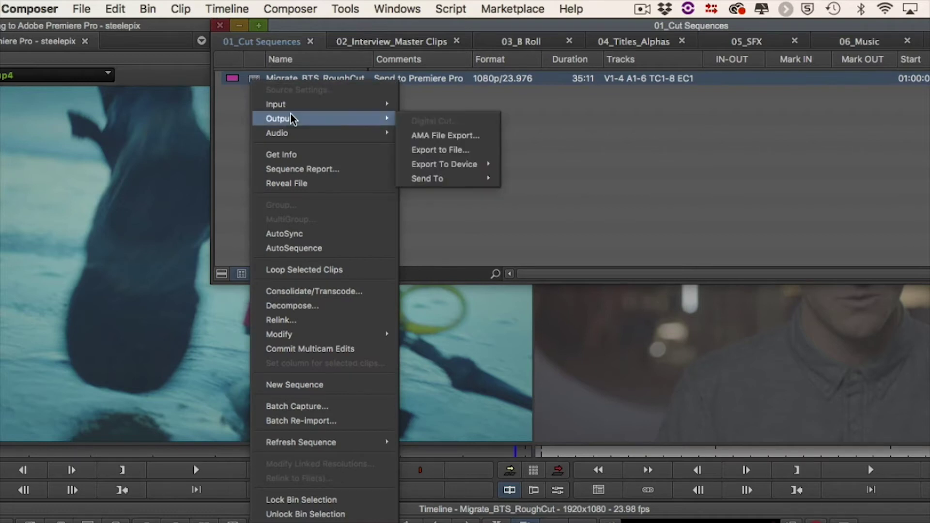
pyautogui.click(440, 151)
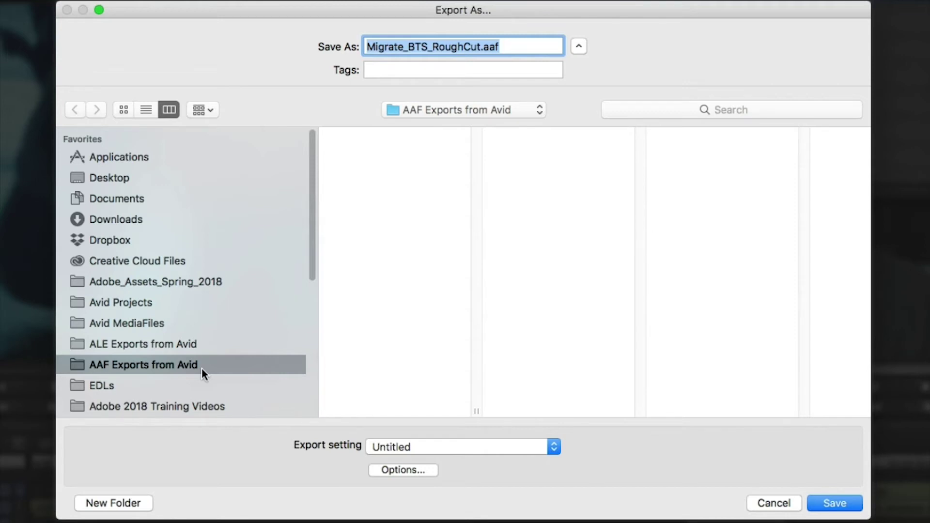
pyautogui.click(551, 448)
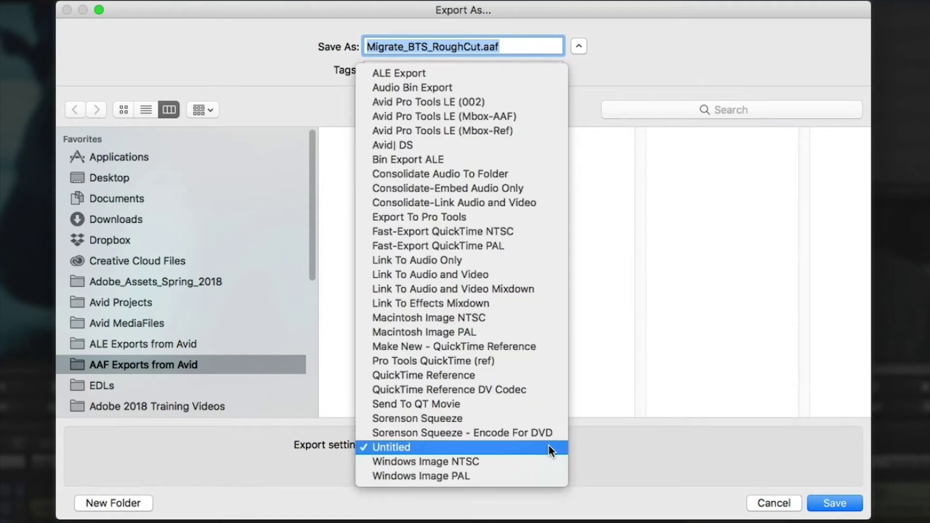
pyautogui.click(548, 447)
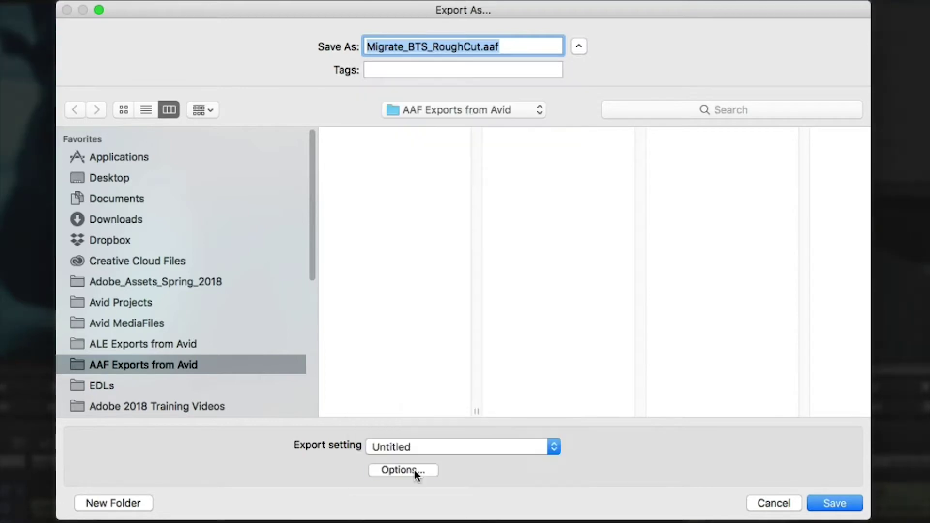
pyautogui.click(414, 470)
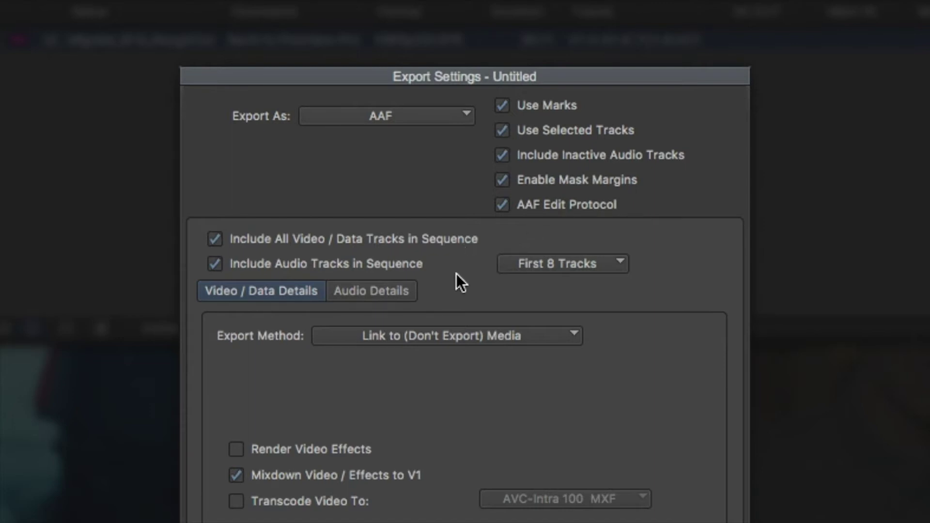
# Step: Export the AAF with Link to (Don't Export) Media and no video mixdown to V1
pyautogui.click(425, 339)
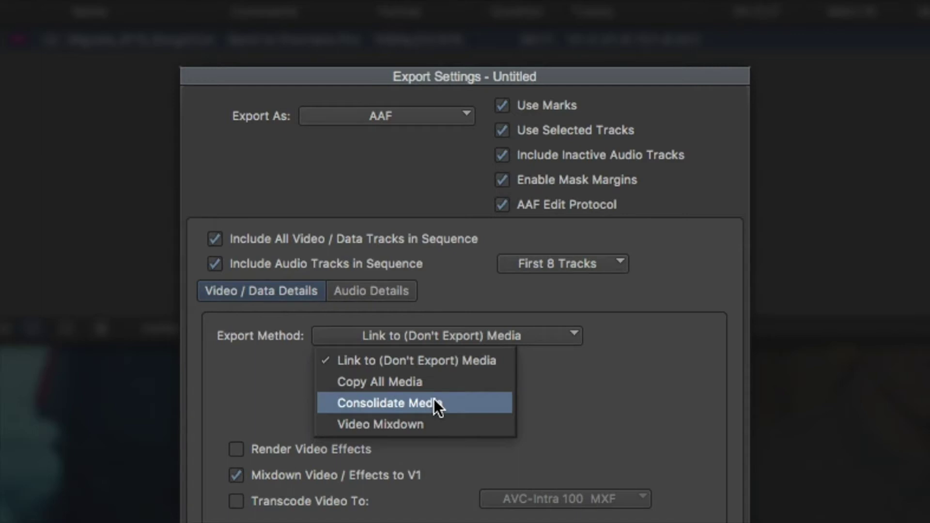
pyautogui.click(431, 472)
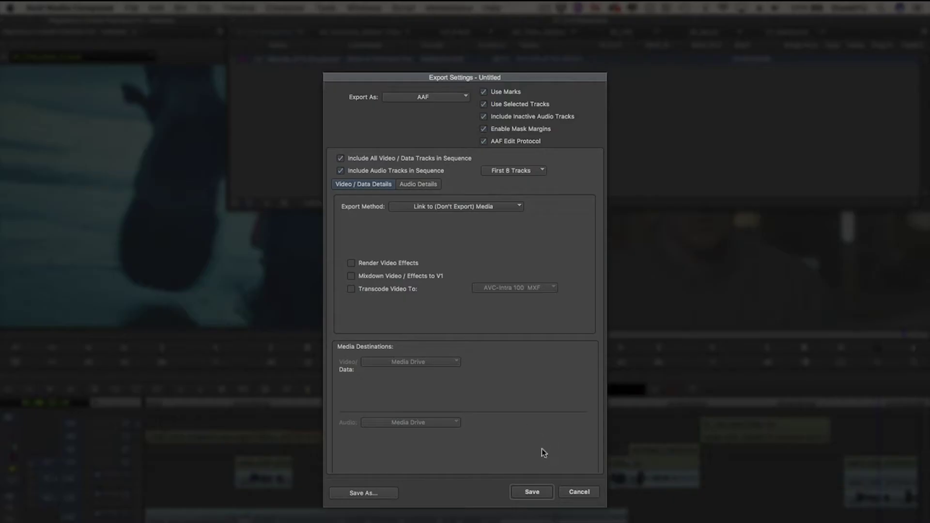
pyautogui.click(532, 492)
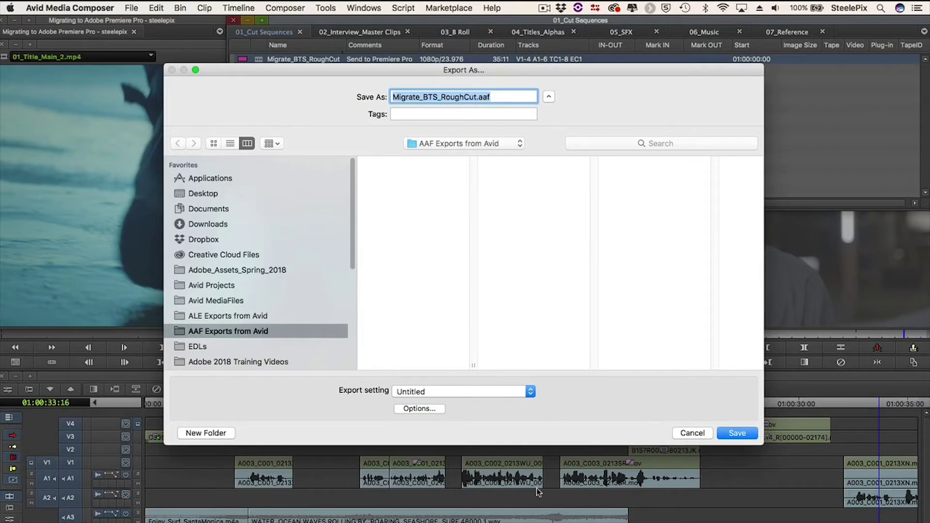
pyautogui.click(743, 434)
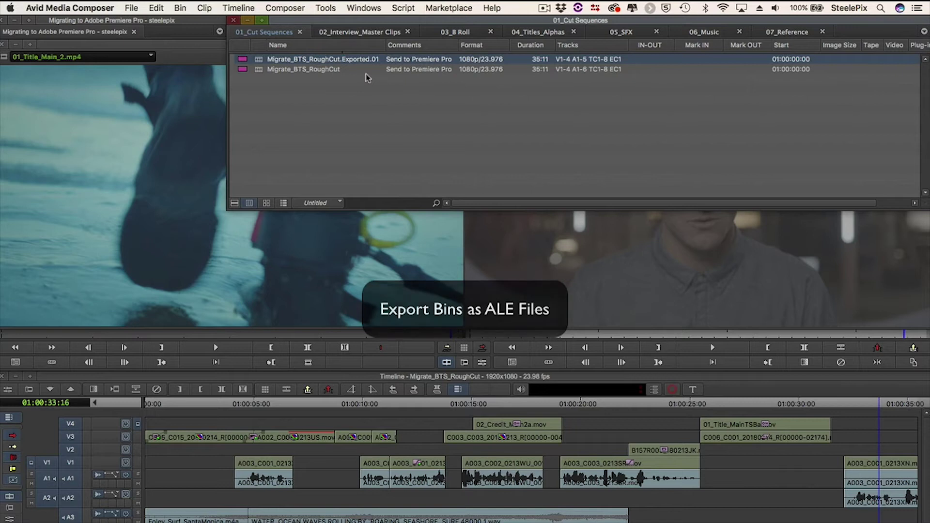
# Step: Adjust which columns the 02_Interview_Master Clips bin displays
pyautogui.click(363, 32)
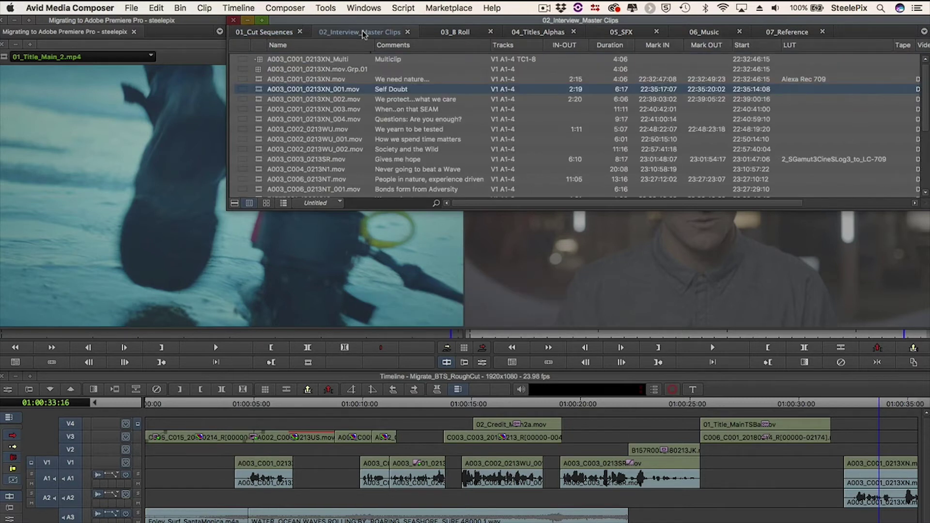
pyautogui.click(426, 45)
pyautogui.rightClick(428, 45)
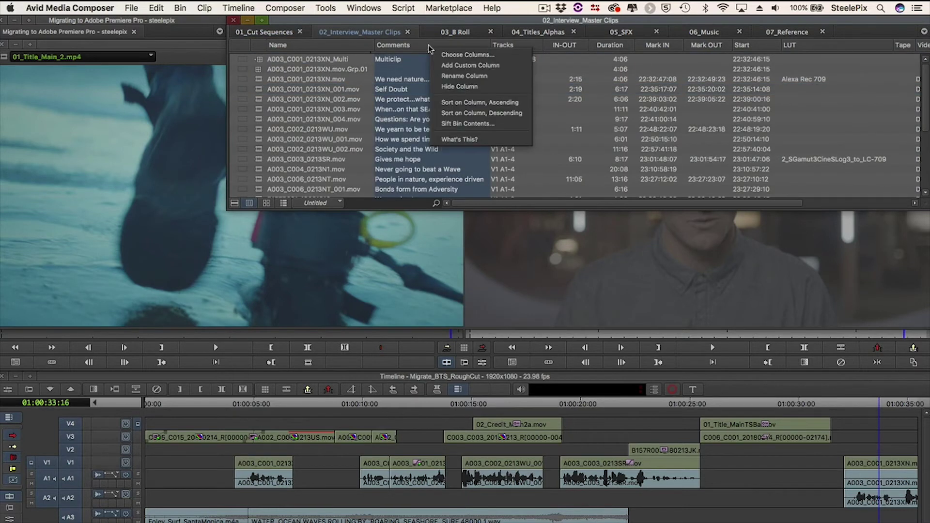
pyautogui.click(458, 54)
pyautogui.moveTo(537, 215); pyautogui.dragTo(534, 259)
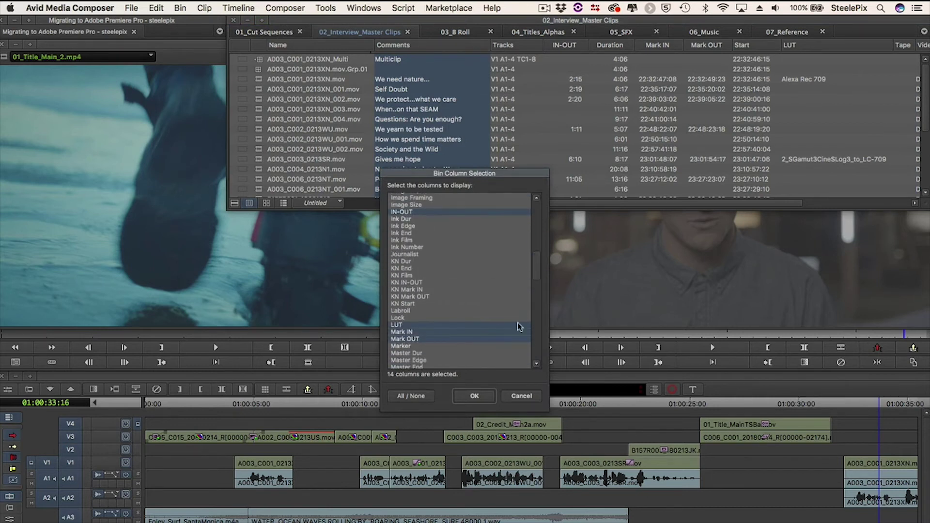
pyautogui.click(483, 396)
# Step: Check the File export commands with clip A003_C001_0213XN.mov selected, then clear the selection
pyautogui.click(131, 7)
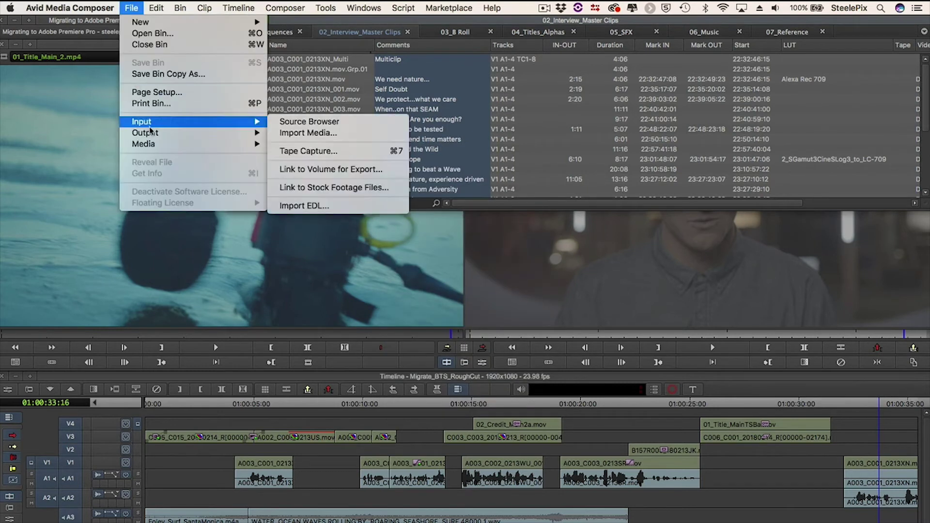
pyautogui.moveTo(206, 133)
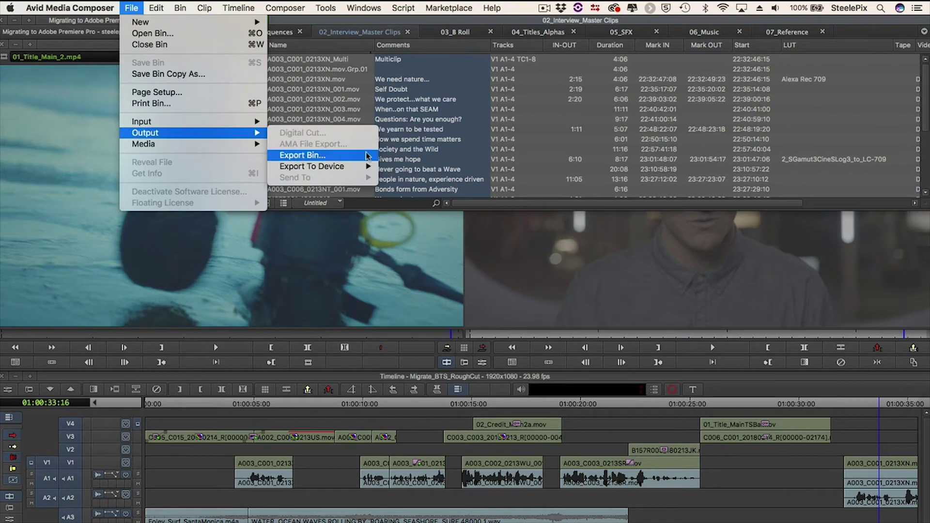
pyautogui.click(305, 77)
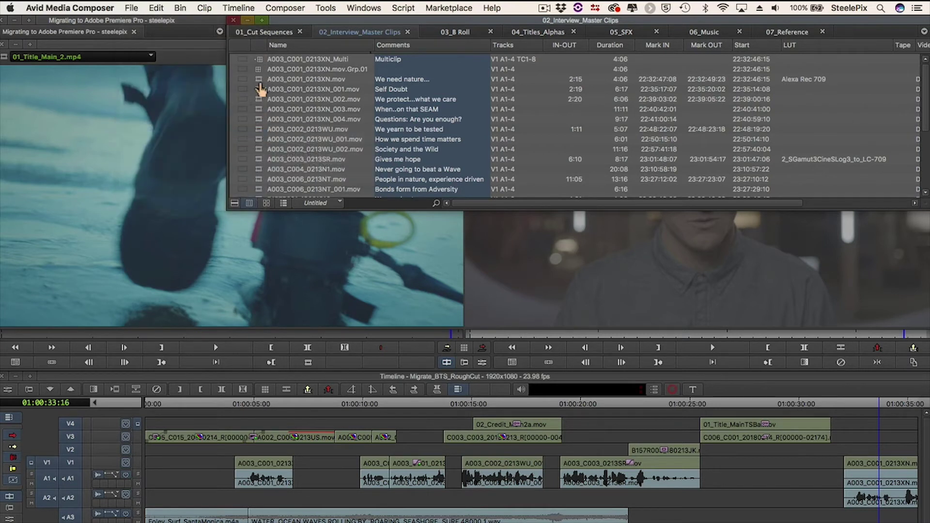
pyautogui.click(132, 8)
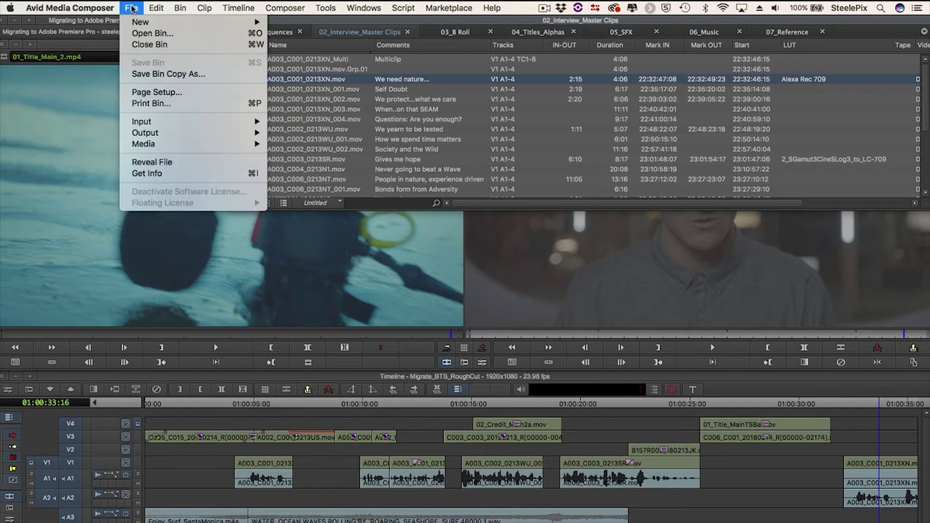
pyautogui.moveTo(197, 135)
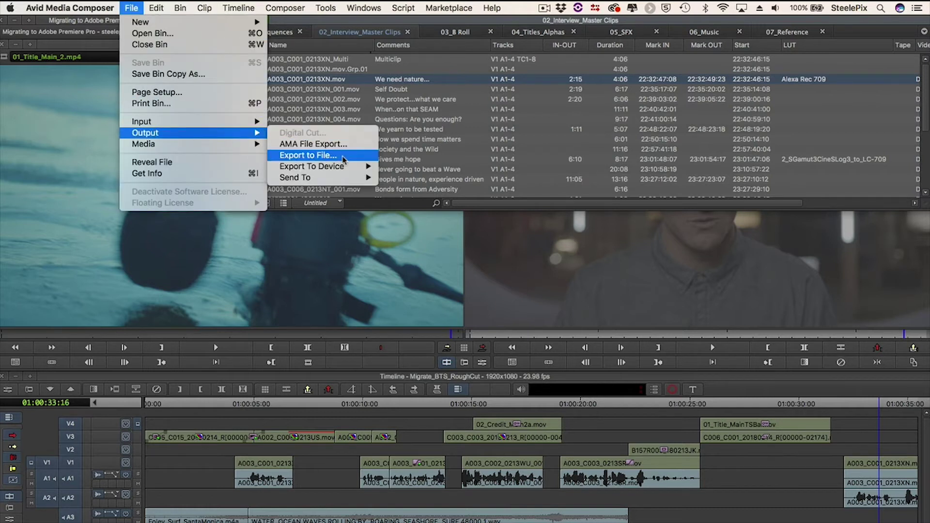
pyautogui.click(297, 49)
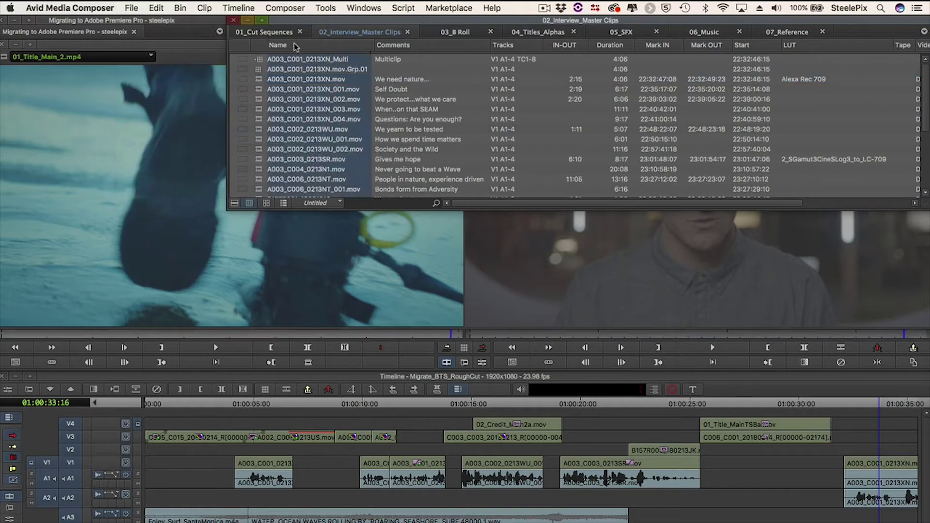
pyautogui.click(297, 47)
# Step: Export the 02_Interview_Master Clips bin as an Avid Log Exchange file
pyautogui.click(132, 7)
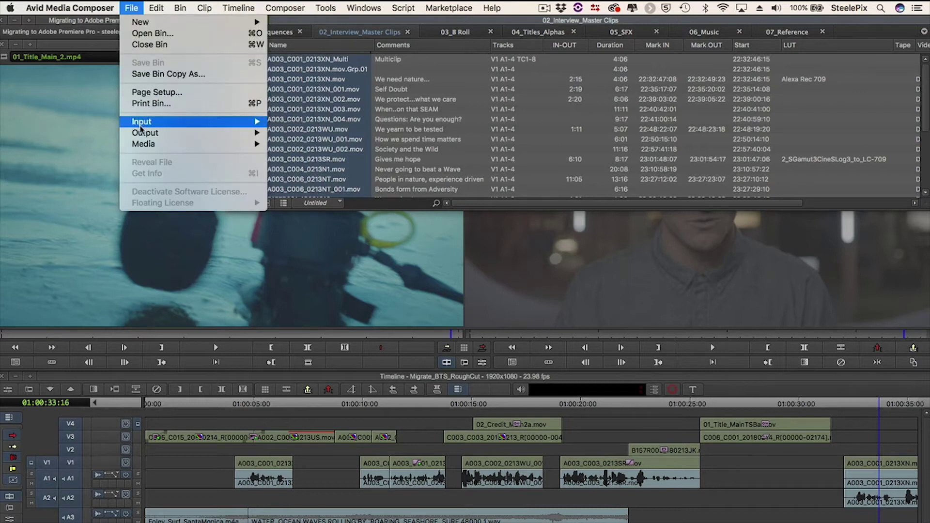
pyautogui.moveTo(176, 134)
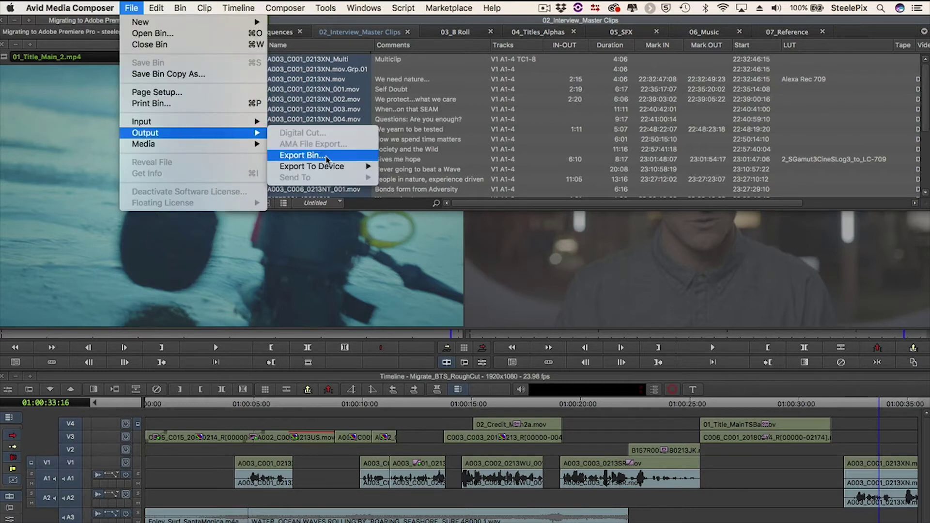
pyautogui.click(352, 159)
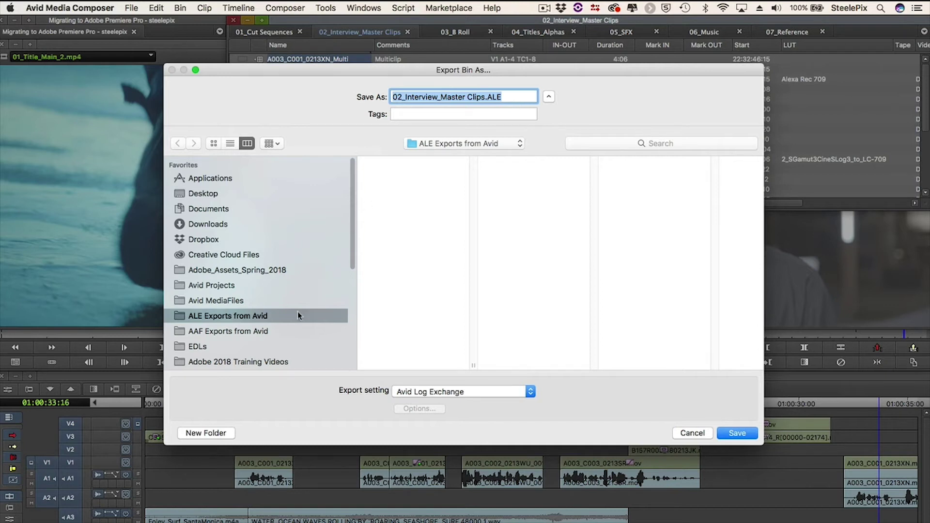
pyautogui.click(531, 393)
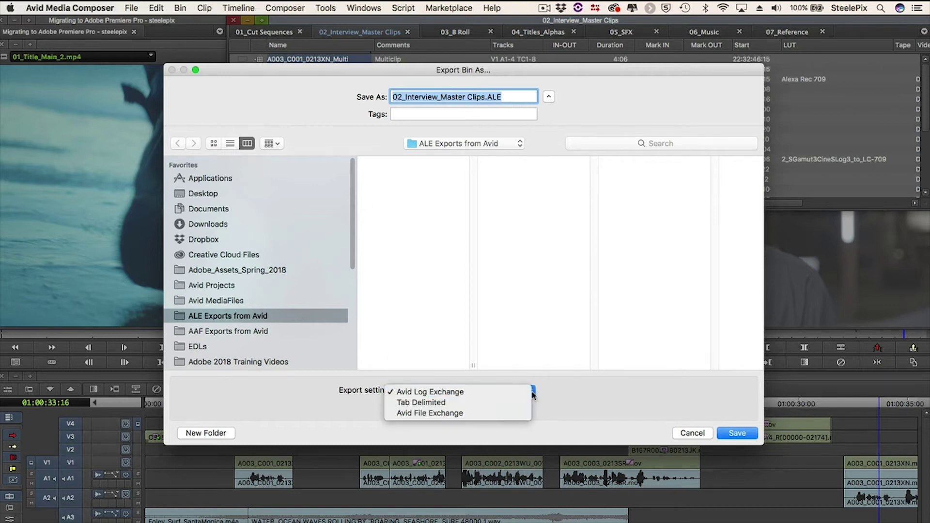
pyautogui.click(557, 396)
pyautogui.click(732, 434)
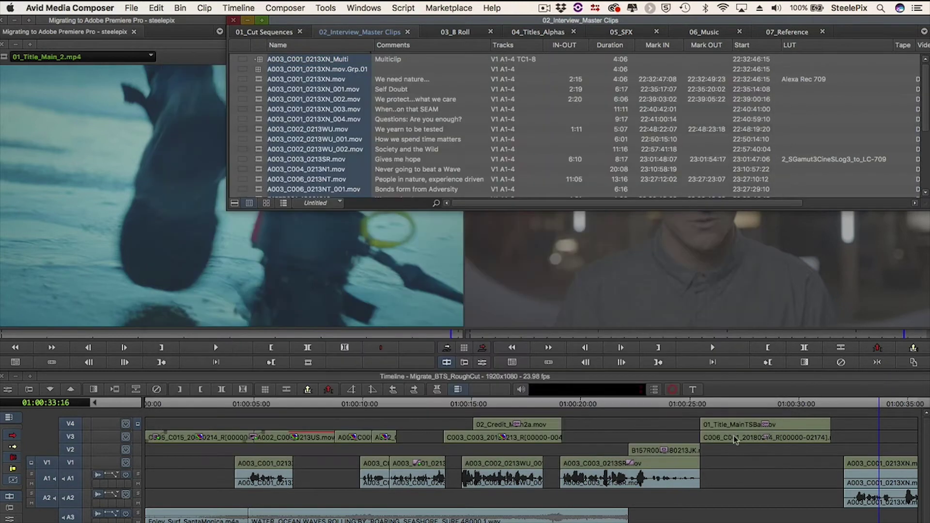
# Step: Export the 03_B Roll through 07_Reference bins as ALE files too
pyautogui.click(445, 34)
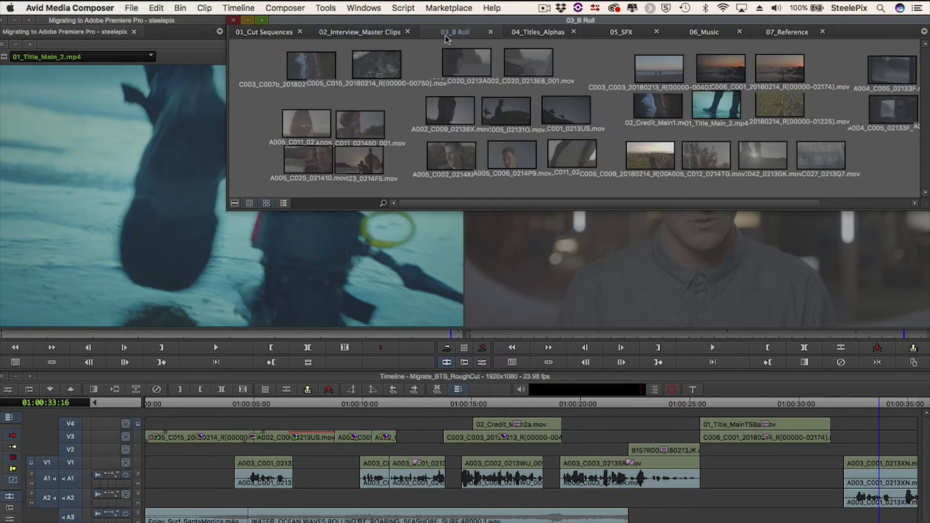
pyautogui.rightClick(607, 71)
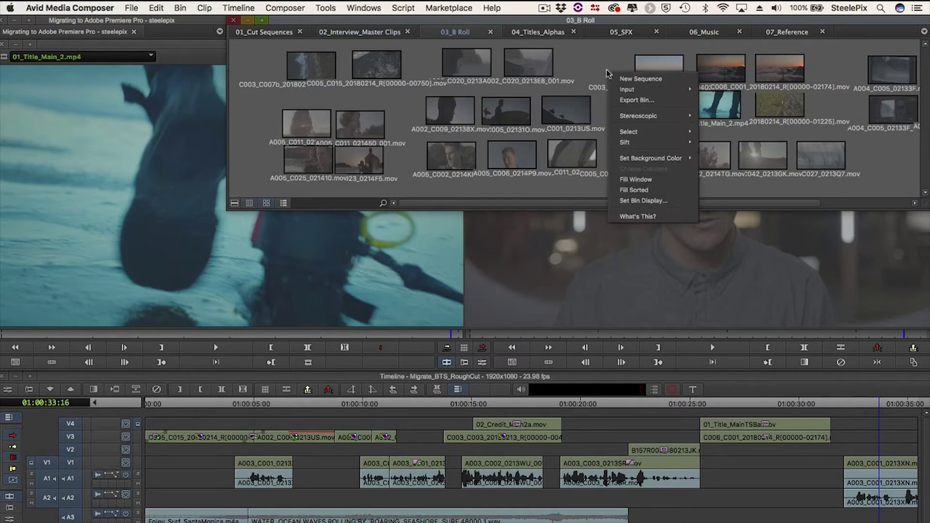
pyautogui.click(668, 100)
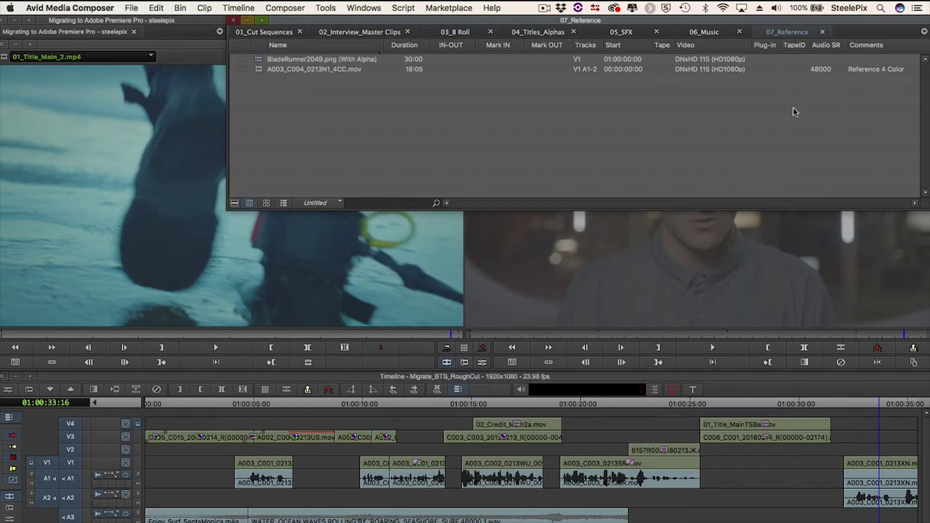
pyautogui.rightClick(793, 117)
pyautogui.click(812, 145)
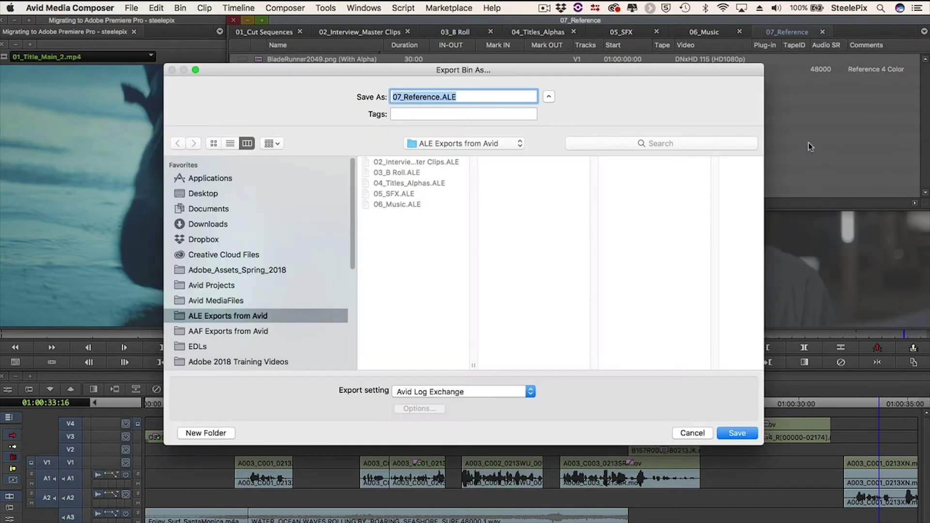
pyautogui.click(739, 433)
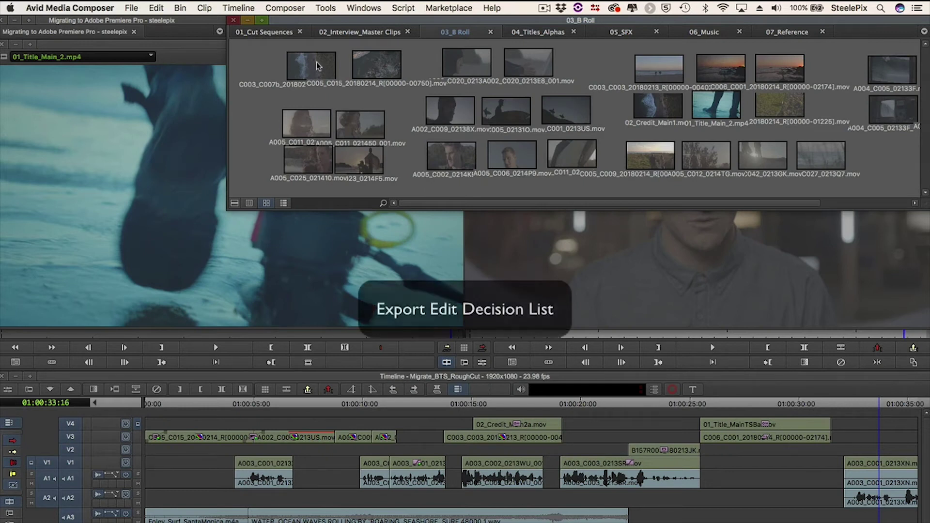
# Step: Open the List Tool for Migrate_BTS_RoughCut and preview the EDL events, checking event 0018
pyautogui.click(264, 33)
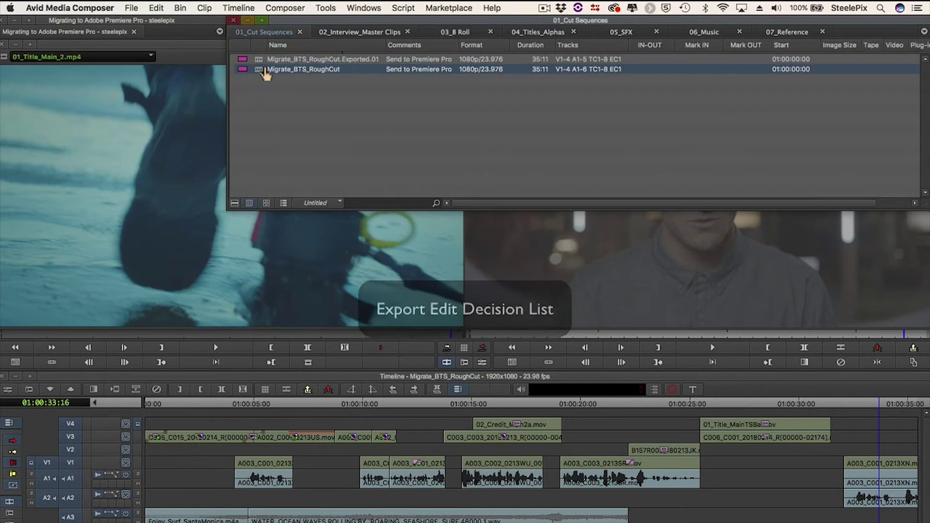
pyautogui.click(326, 8)
pyautogui.click(365, 261)
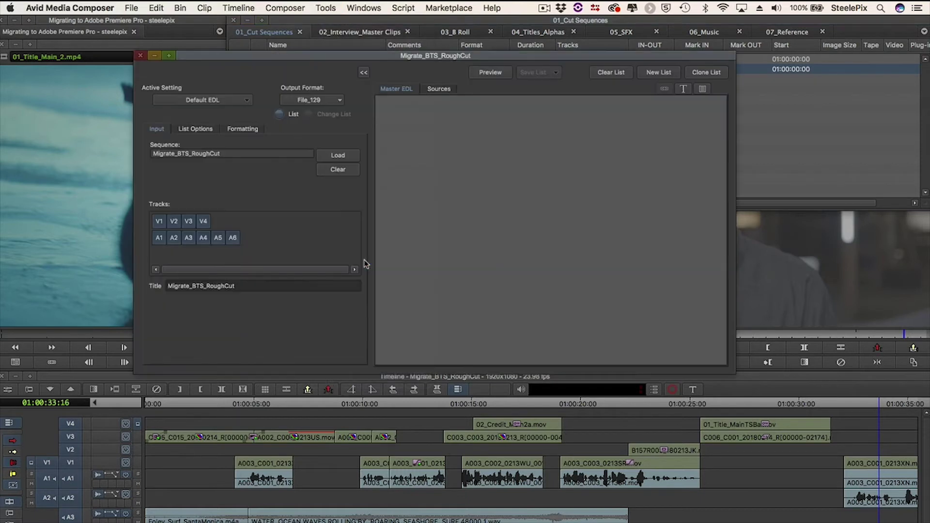
pyautogui.click(201, 127)
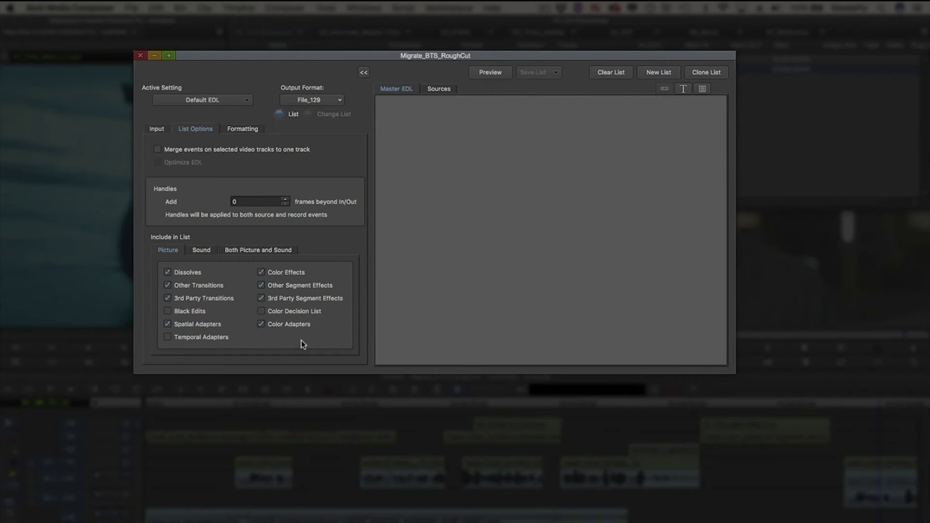
pyautogui.click(491, 73)
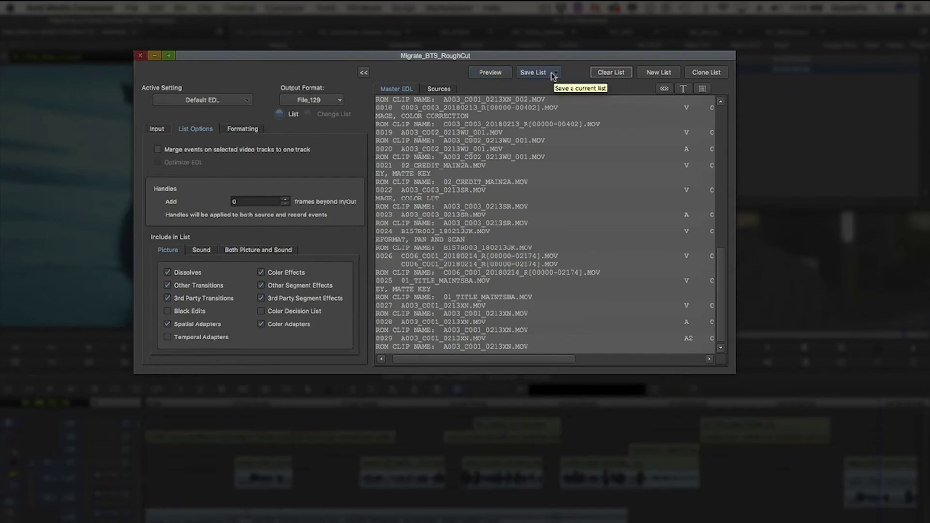
pyautogui.click(465, 116)
# Step: Add sound dissolves, volume, EQ, track effects and black edits, update, and save the EDL to EDLs
pyautogui.click(207, 252)
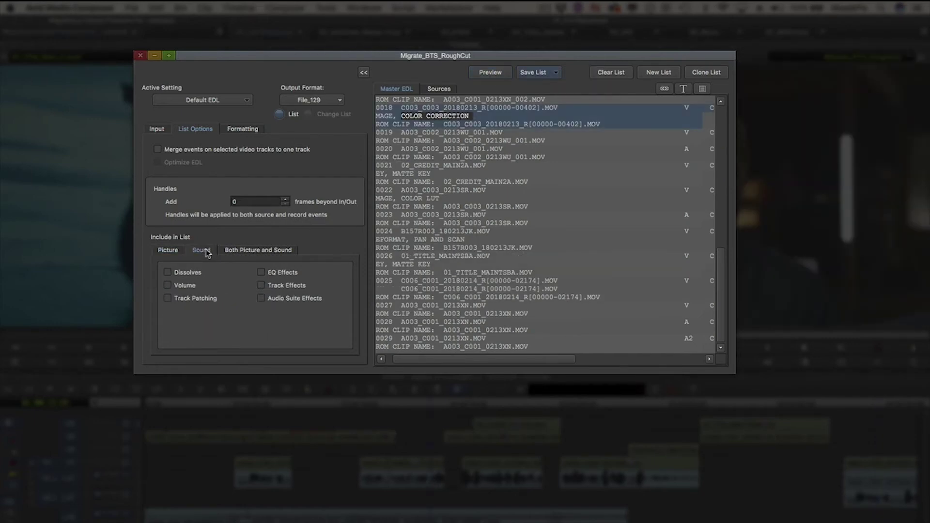
pyautogui.click(168, 273)
pyautogui.click(168, 285)
pyautogui.click(262, 273)
pyautogui.click(262, 285)
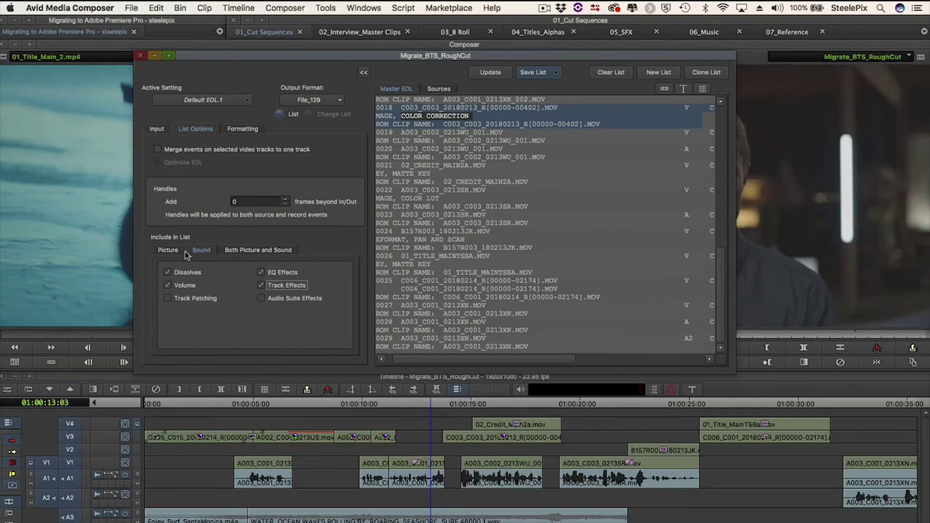
pyautogui.click(174, 251)
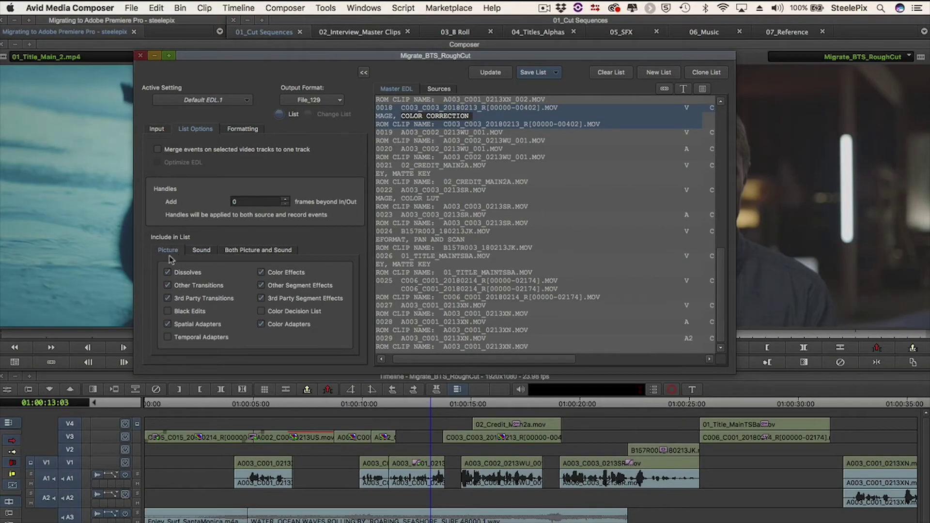
pyautogui.click(167, 311)
pyautogui.click(491, 72)
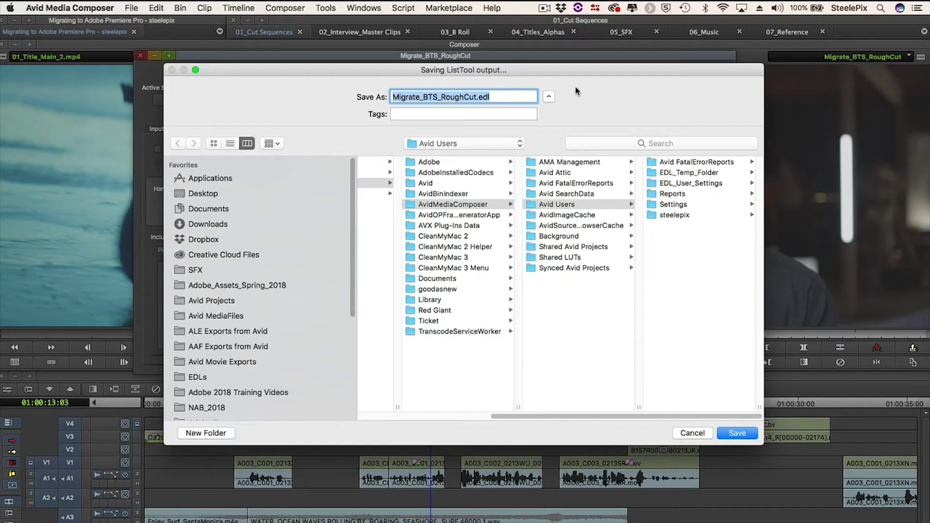
pyautogui.click(196, 377)
pyautogui.click(737, 433)
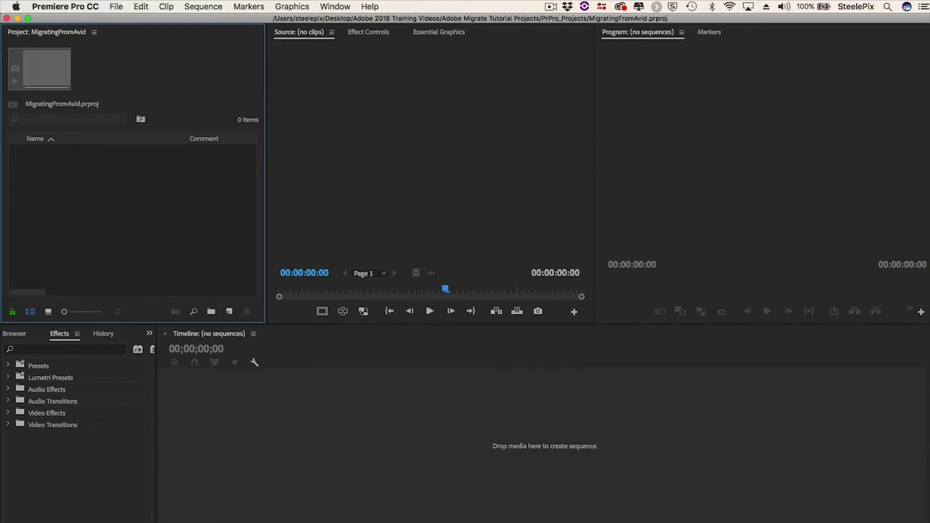
# Step: Import Migrate_BTS_RoughCut.aaf from AAF Exports from Avid into the MigratingFromAvid project
pyautogui.rightClick(89, 157)
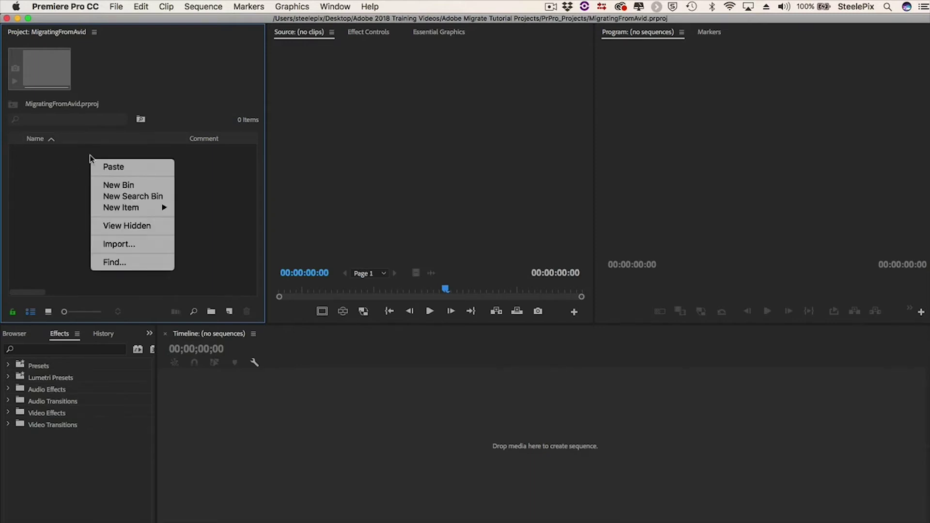
pyautogui.click(132, 245)
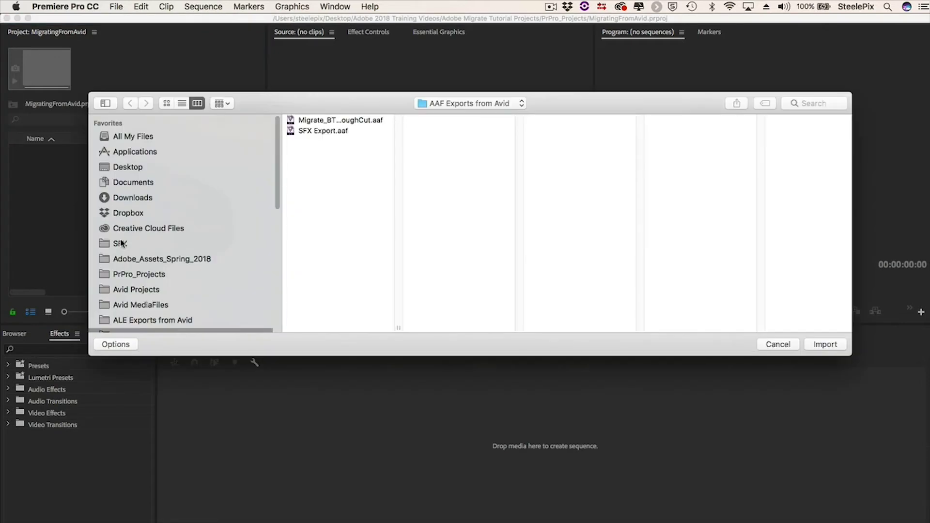
pyautogui.click(368, 120)
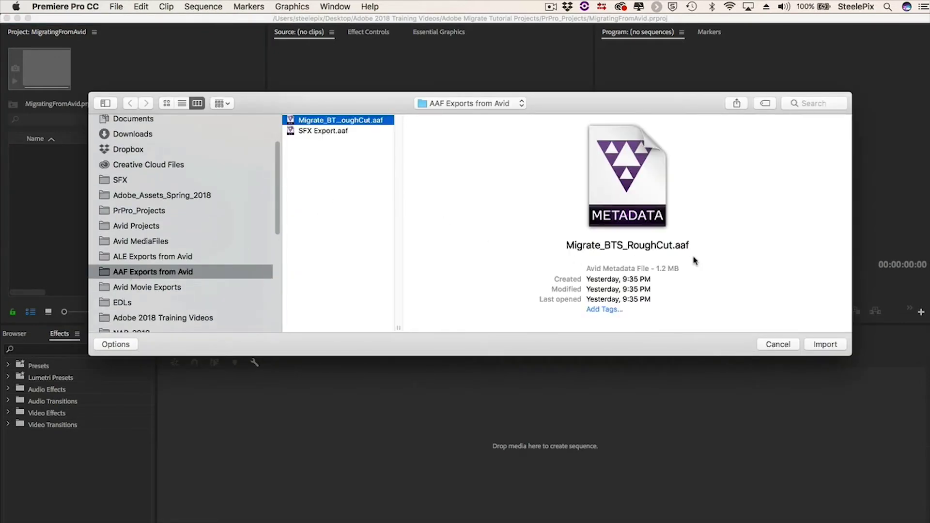
pyautogui.click(816, 344)
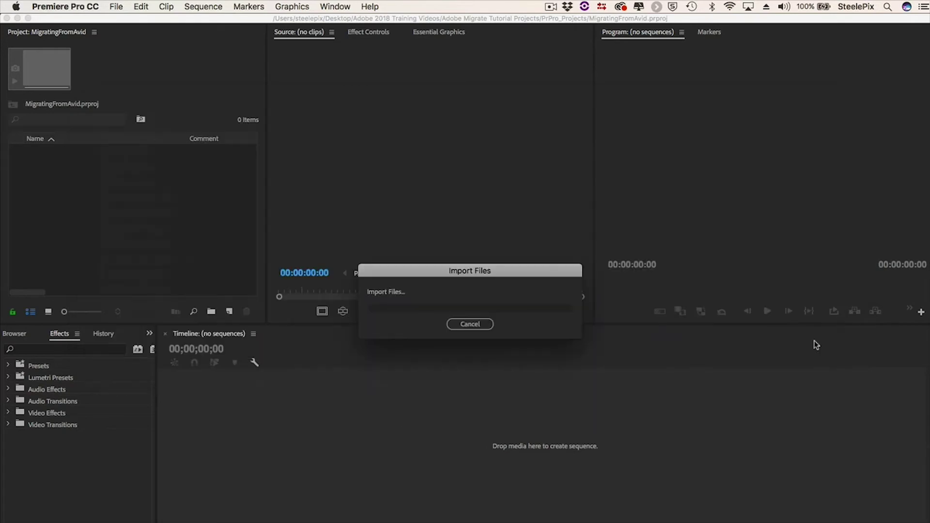
# Step: Dismiss the translation report and rename the imported bin to Migrate_BTS_RoughCut_Sequence Clips
pyautogui.click(561, 214)
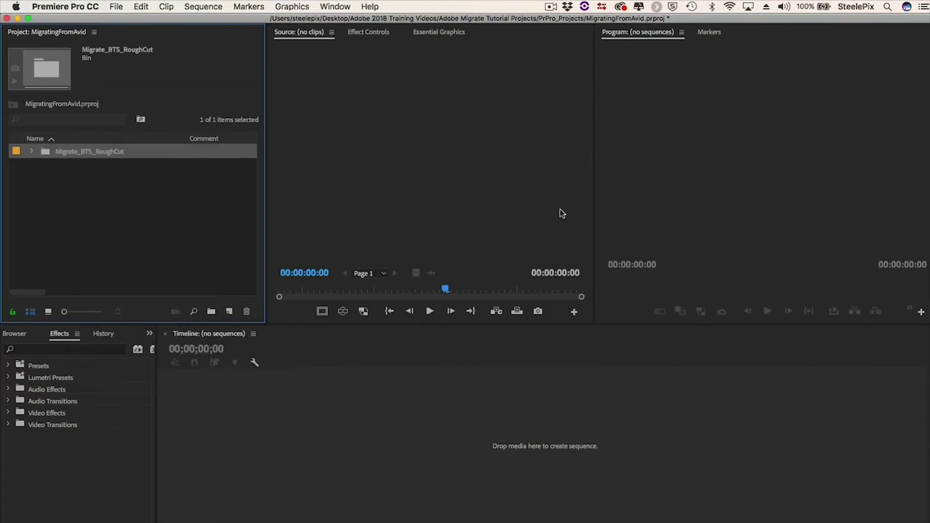
pyautogui.press('Return')
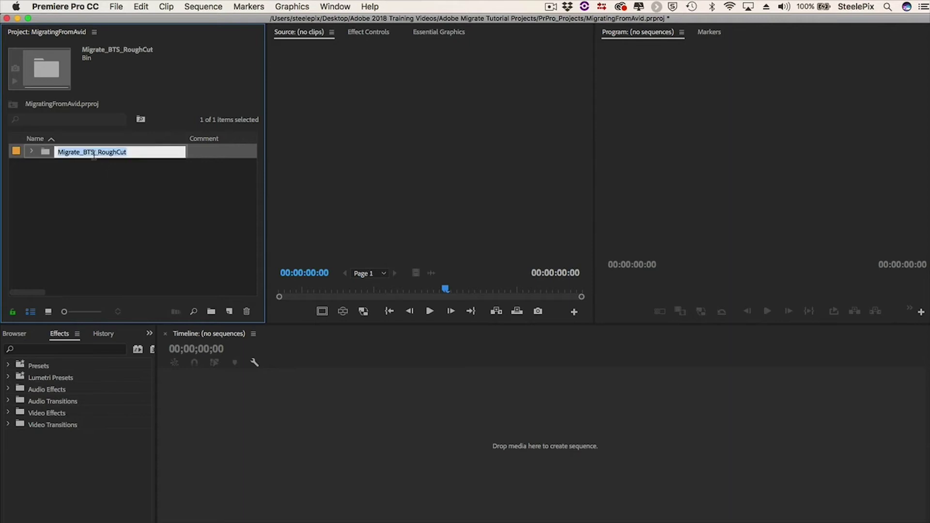
pyautogui.press('Right')
pyautogui.write('_')
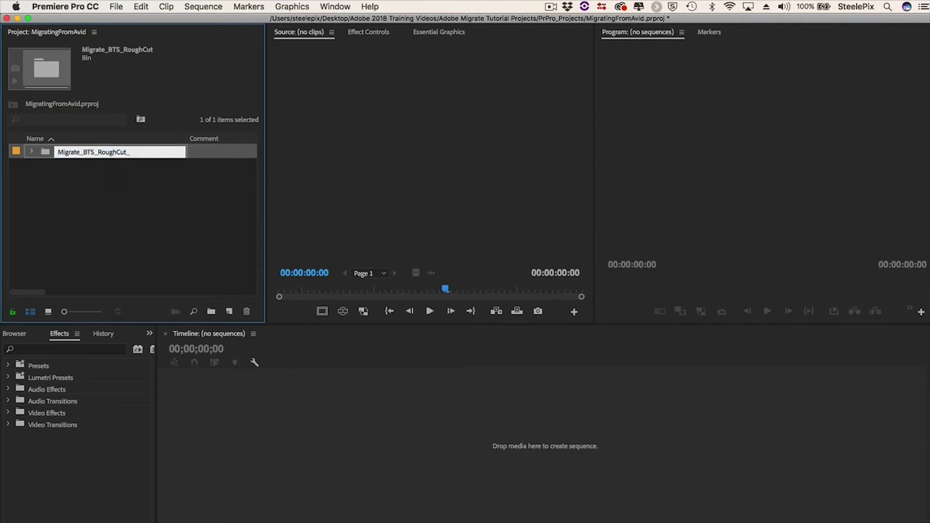
pyautogui.write('Sequence Clips')
pyautogui.click(123, 167)
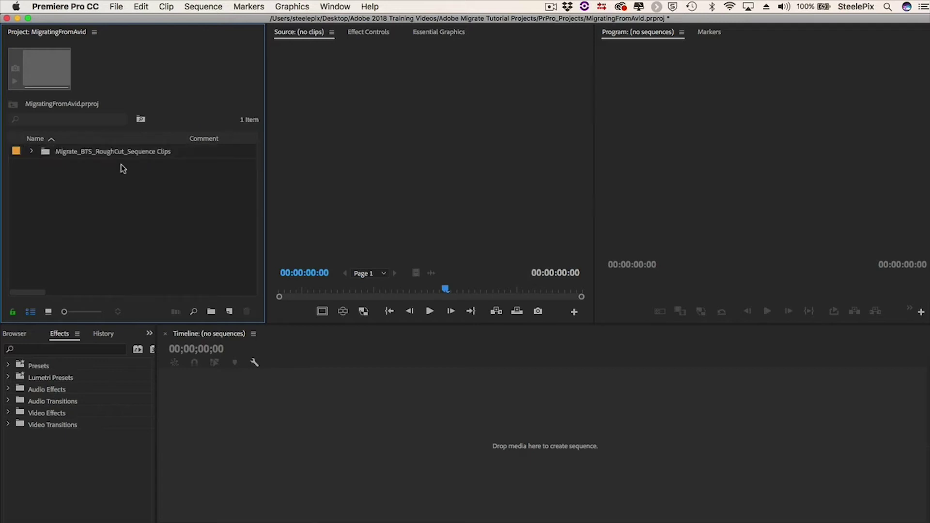
# Step: Cut the Migrate_BTS_RoughCut.Exported.01 sequence out of the clips bin
pyautogui.click(31, 151)
pyautogui.scroll(-3, 167, 206)
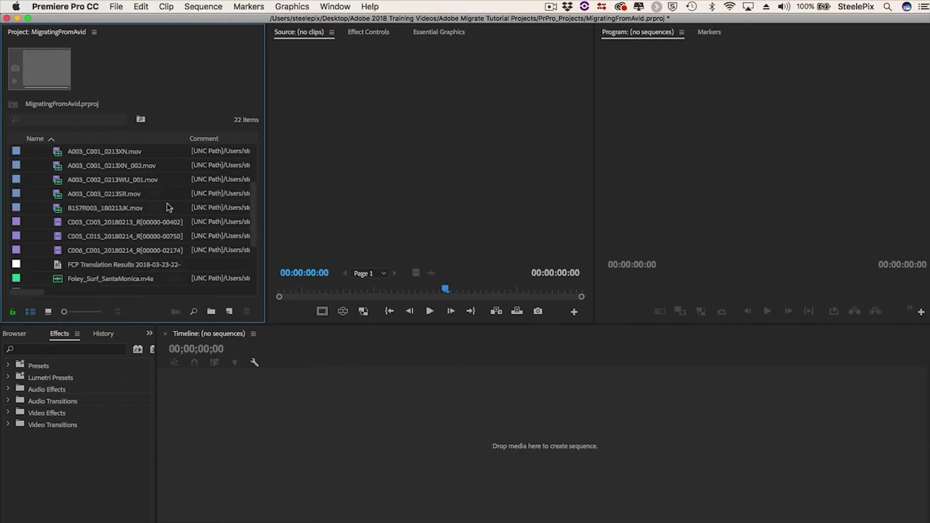
pyautogui.scroll(-4, 167, 207)
pyautogui.click(58, 264)
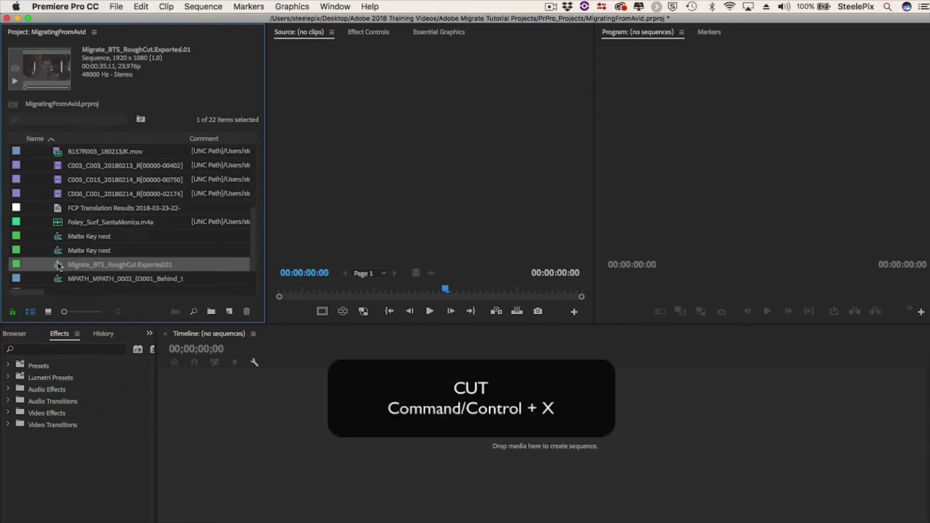
pyautogui.rightClick(59, 265)
pyautogui.click(115, 57)
# Step: Create a new bin named 01_Sequences and paste the sequence into it
pyautogui.click(31, 152)
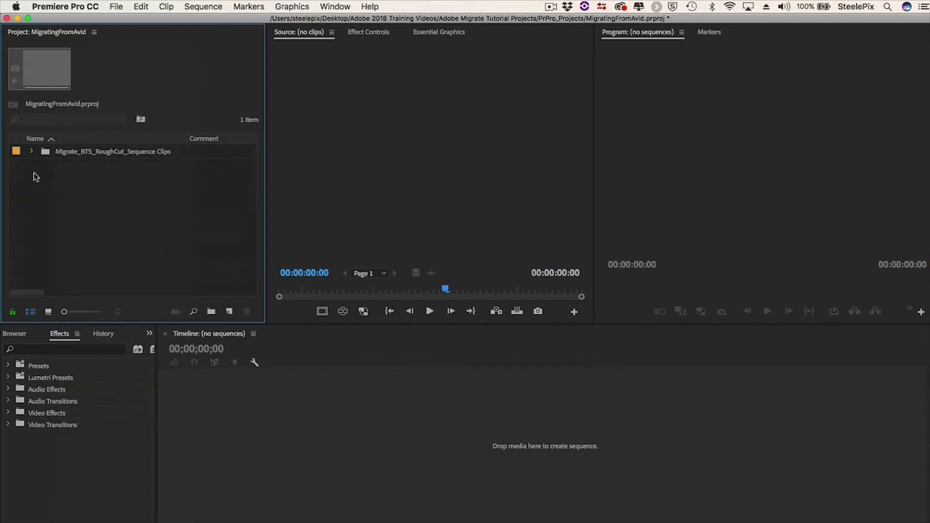
pyautogui.rightClick(34, 173)
pyautogui.click(78, 202)
pyautogui.write('01_S')
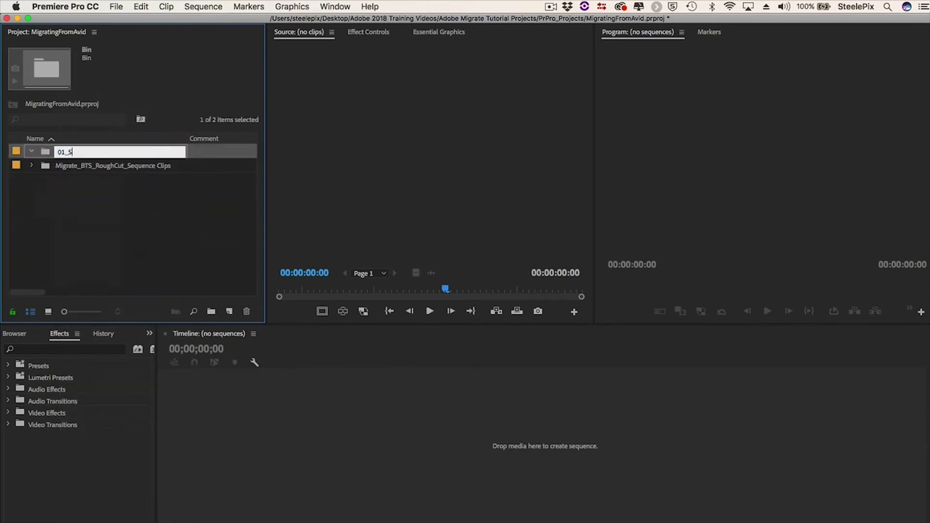
pyautogui.write('equences')
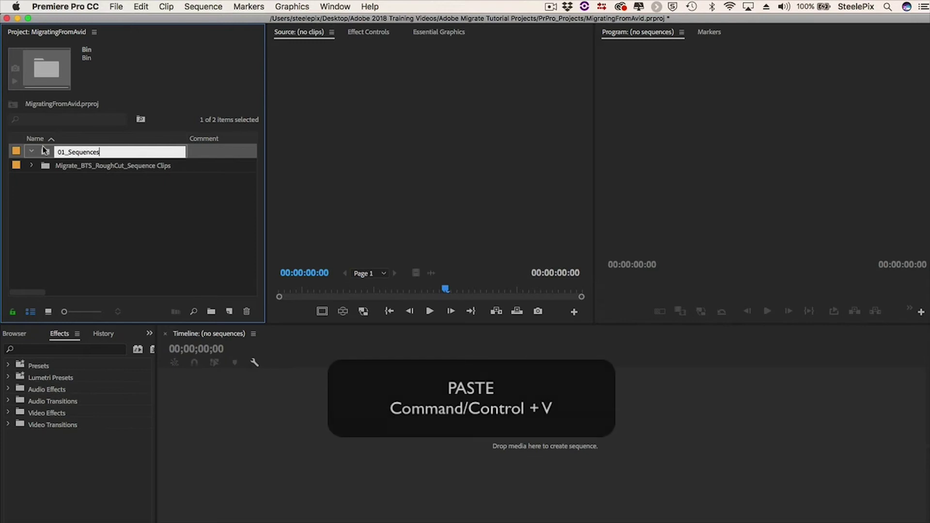
pyautogui.rightClick(45, 153)
pyautogui.click(89, 184)
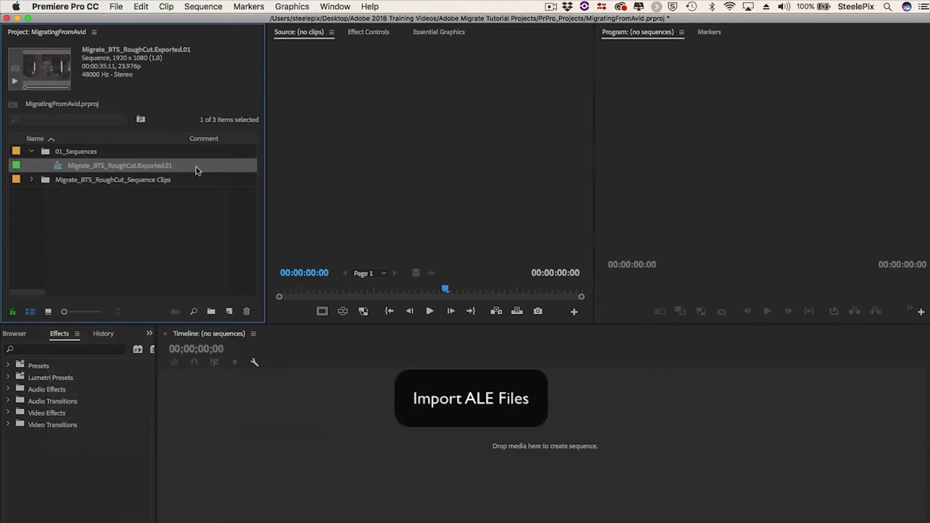
# Step: Maximize the Project panel, import all six ALE files, and open the 02_Interview_Master Clips bin of 24 clips
pyautogui.press('`')
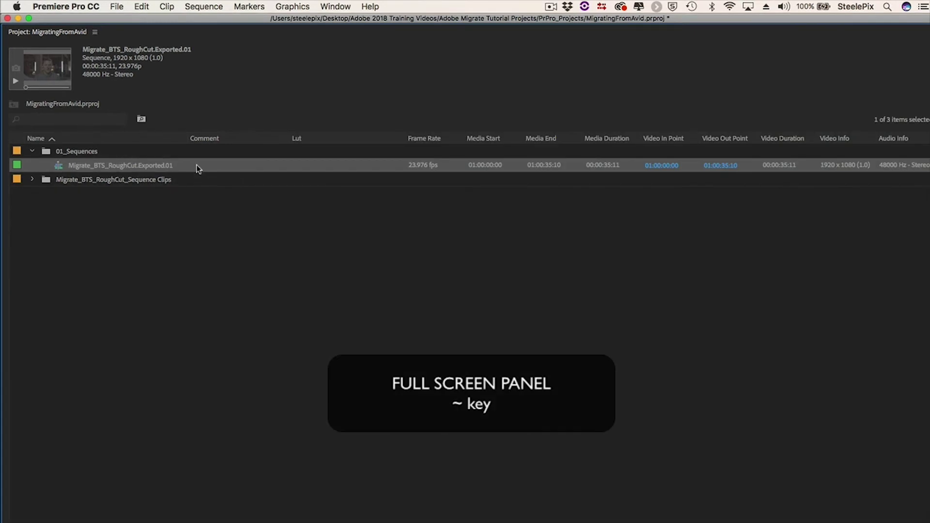
pyautogui.click(361, 228)
pyautogui.rightClick(361, 229)
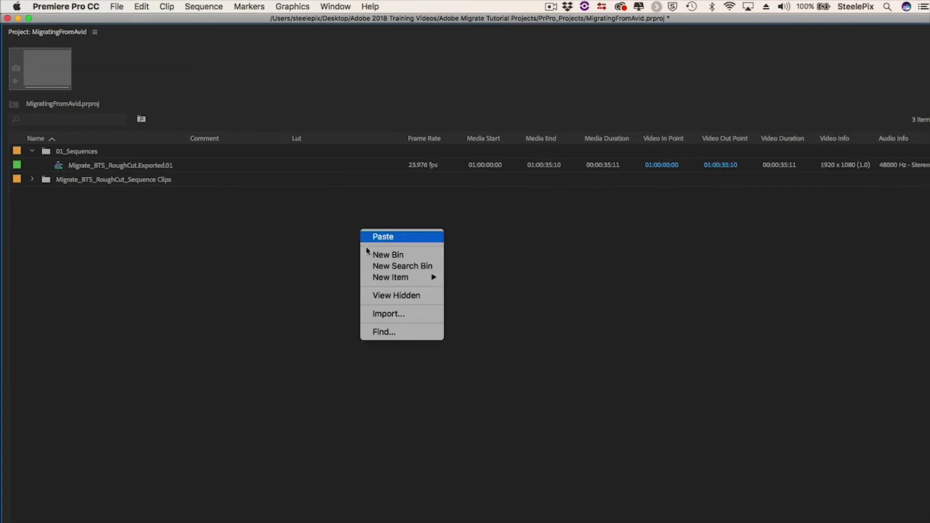
pyautogui.click(402, 314)
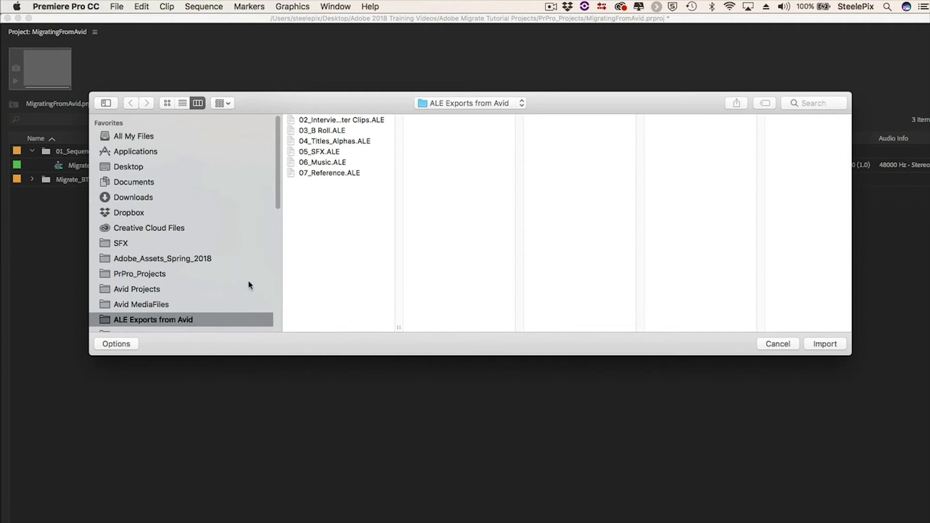
pyautogui.click(338, 121)
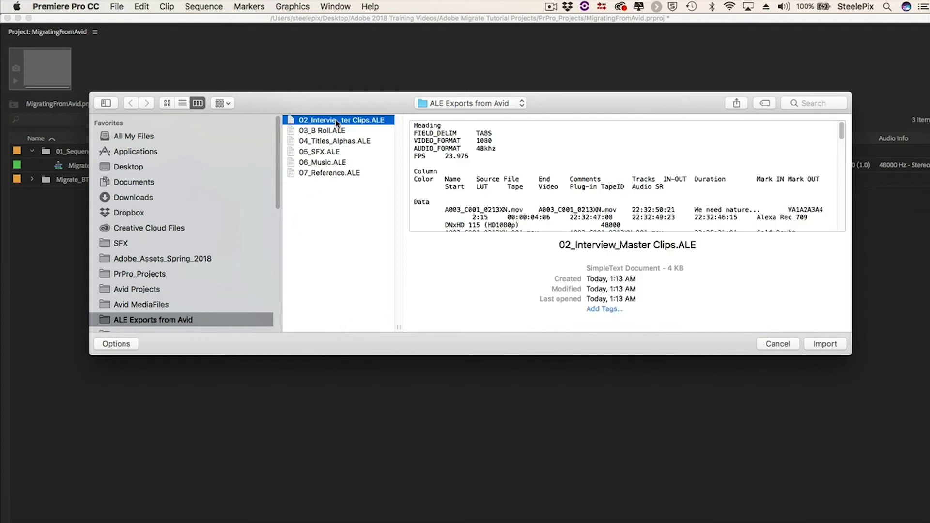
pyautogui.keyDown('shift'); pyautogui.click(332, 175); pyautogui.keyUp('shift')
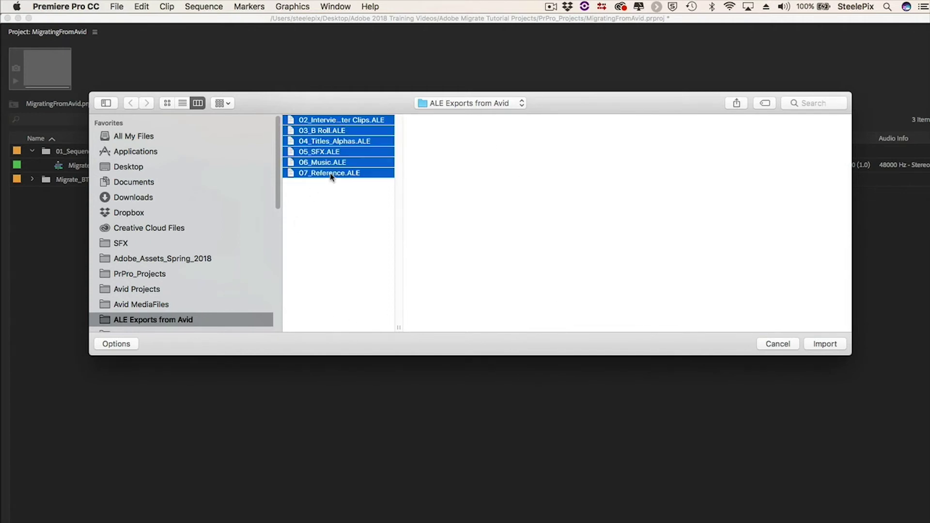
pyautogui.click(824, 344)
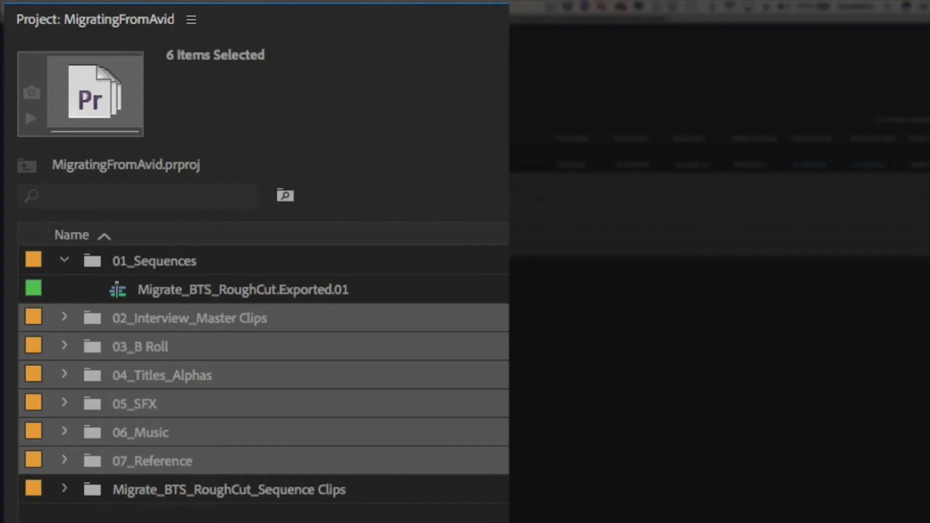
pyautogui.doubleClick(89, 317)
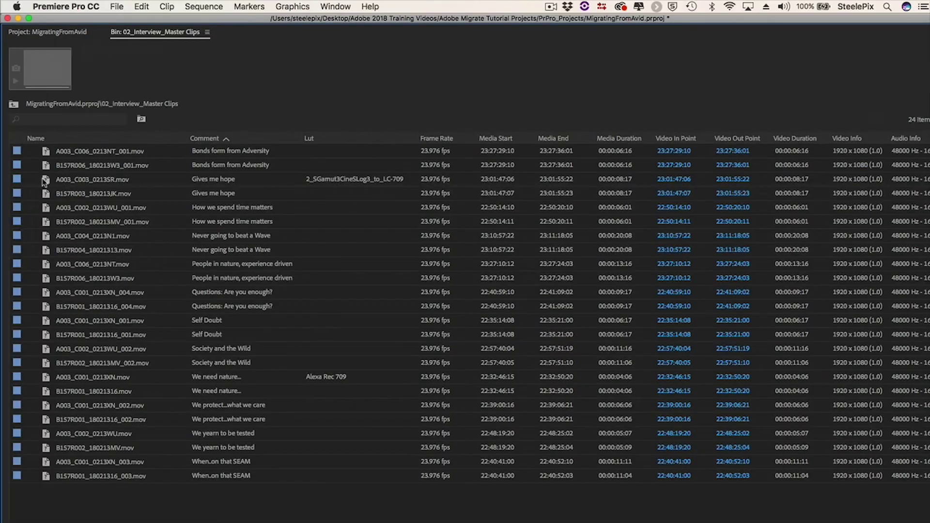
# Step: Sort the interview clips by Name, review the Metadata Display columns, and select all 24 clips
pyautogui.click(260, 139)
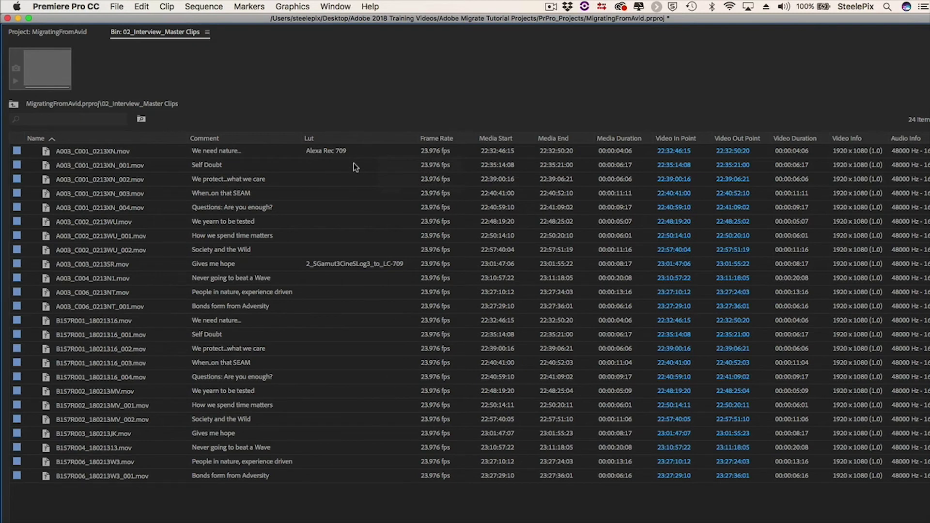
pyautogui.rightClick(371, 139)
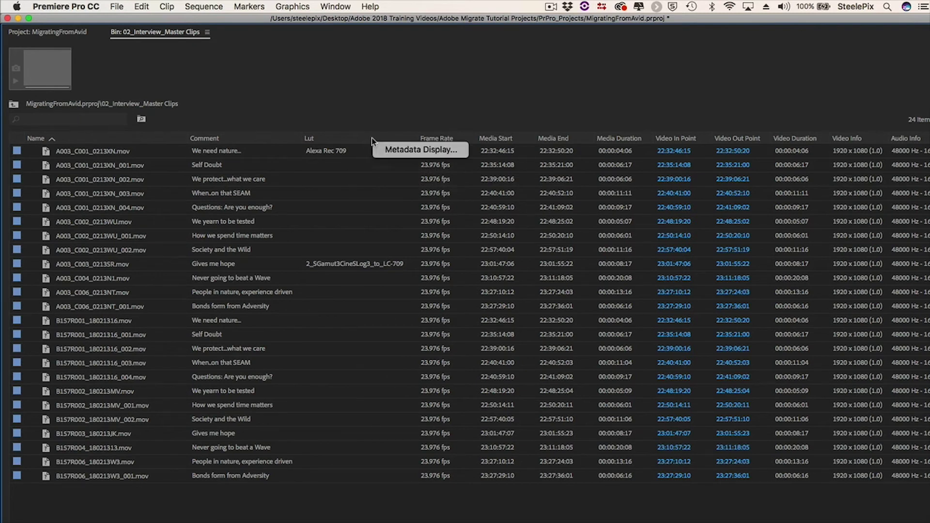
pyautogui.click(381, 152)
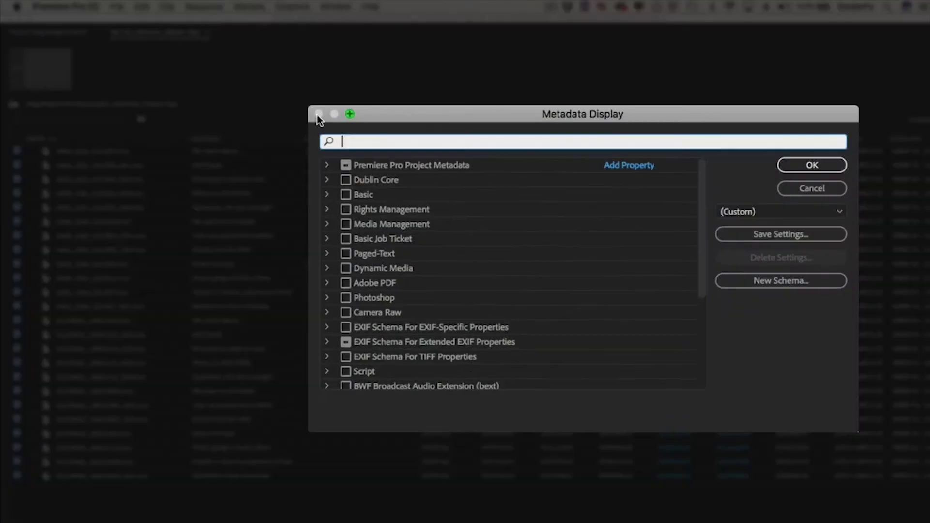
pyautogui.click(327, 164)
pyautogui.scroll(-1, 464, 281)
pyautogui.scroll(-8, 463, 281)
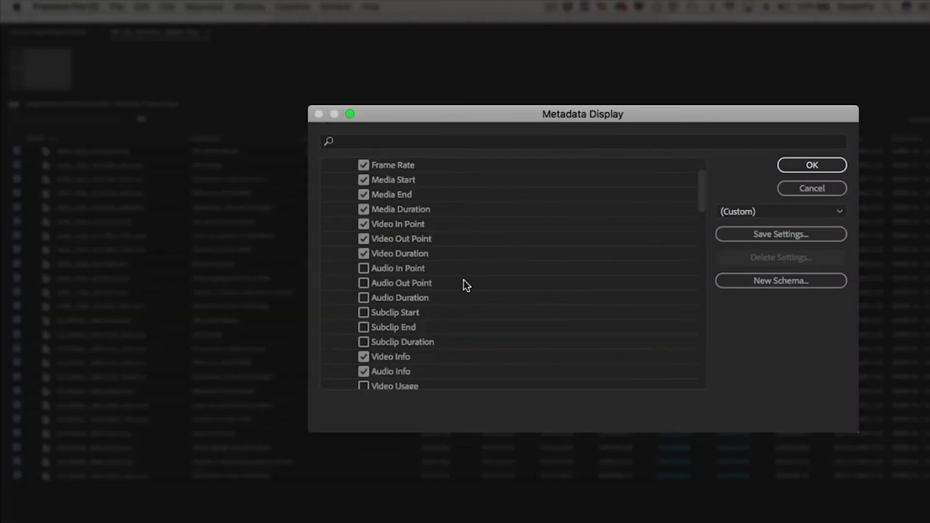
pyautogui.click(800, 163)
pyautogui.press('super+a')
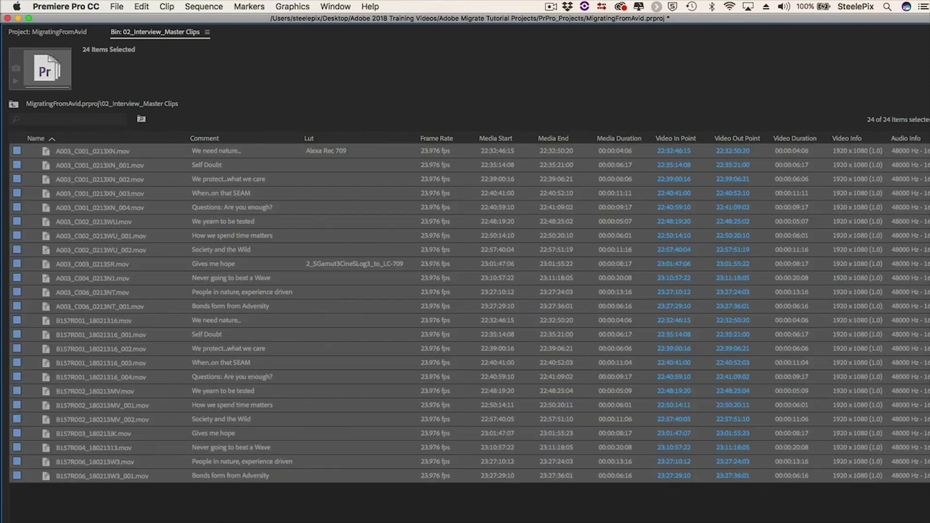
# Step: Relink the 24 selected interview clips to their original media file with Link Media
pyautogui.rightClick(338, 222)
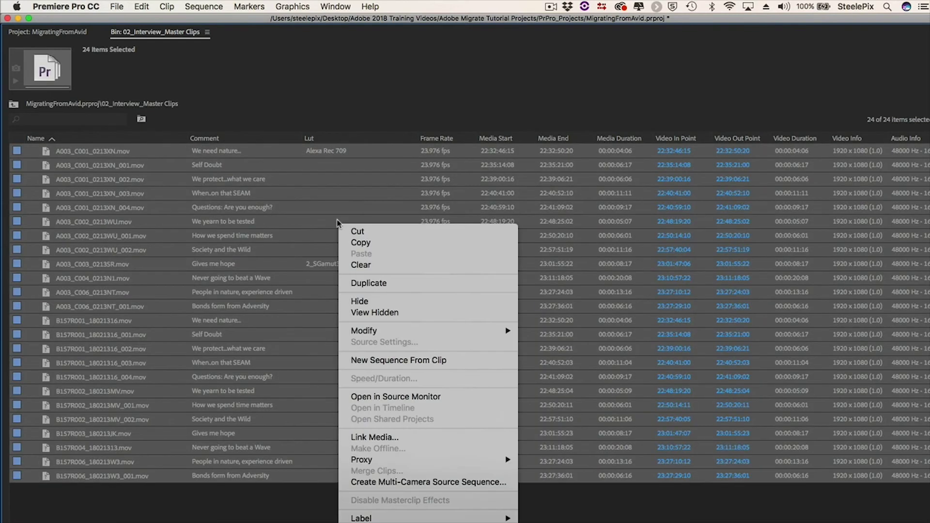
pyautogui.click(382, 433)
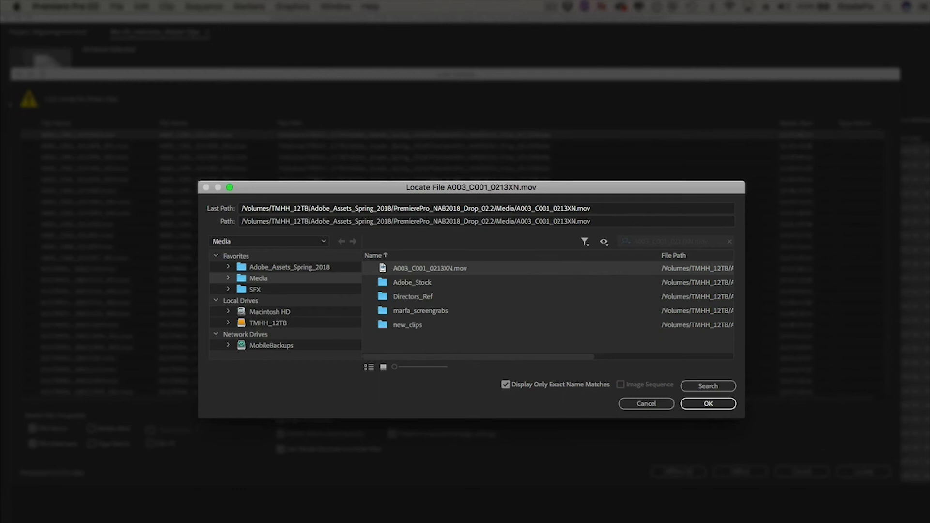
pyautogui.press('Return')
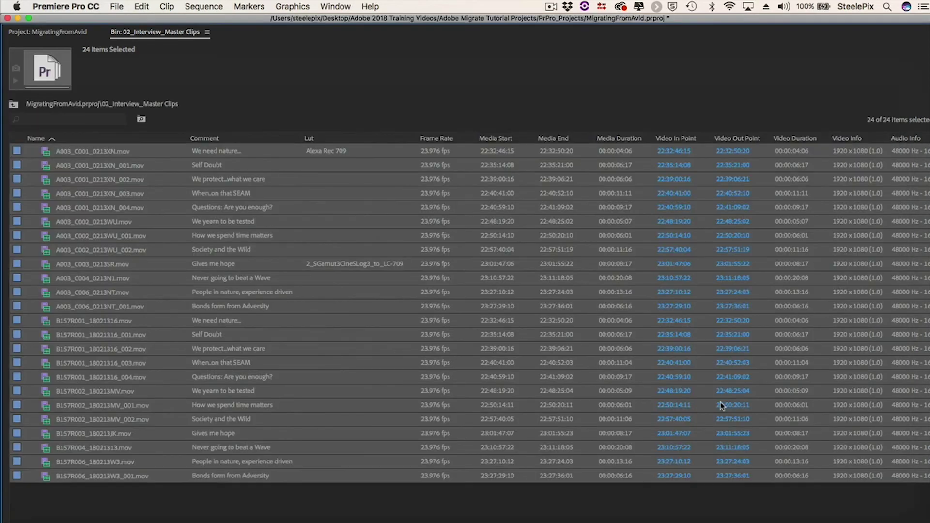
# Step: In the project's full bin list, select bins 03_B Roll through 07_Reference
pyautogui.click(65, 31)
pyautogui.click(62, 193)
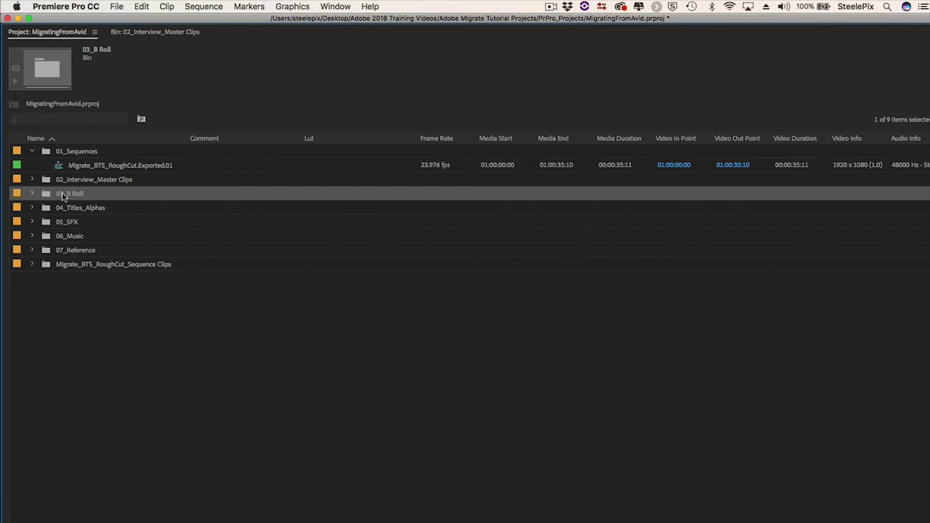
pyautogui.keyDown('shift'); pyautogui.click(64, 255); pyautogui.keyUp('shift')
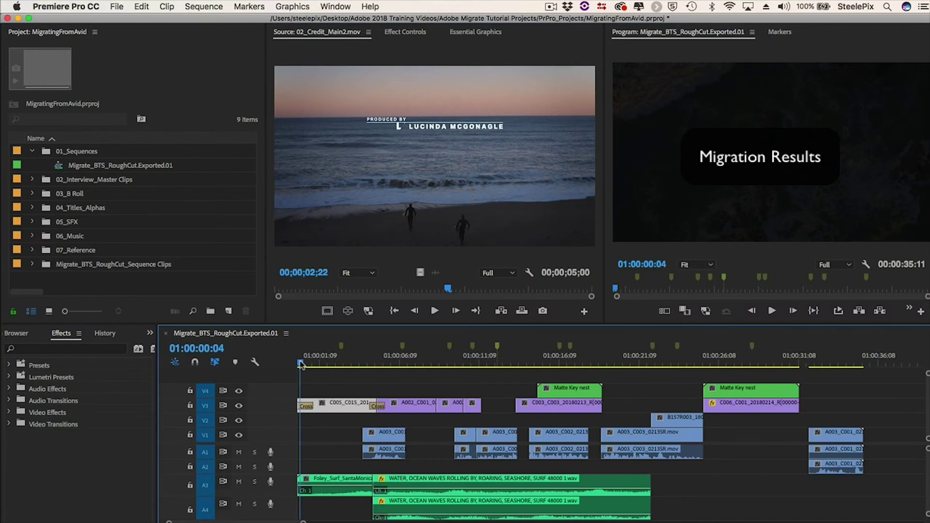
# Step: Scrub into the opening ocean footage and jump to the marker at 01:00:12:12
pyautogui.moveTo(301, 364); pyautogui.dragTo(376, 376)
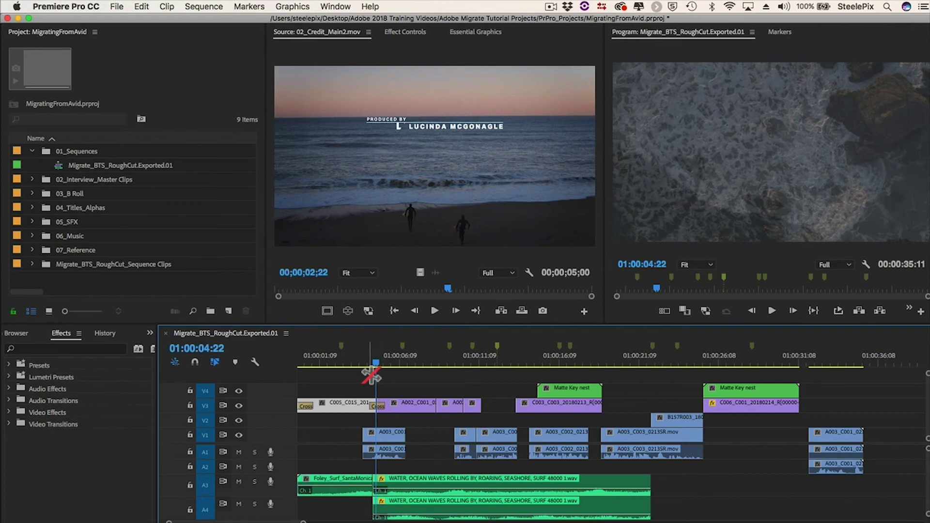
pyautogui.moveTo(403, 350)
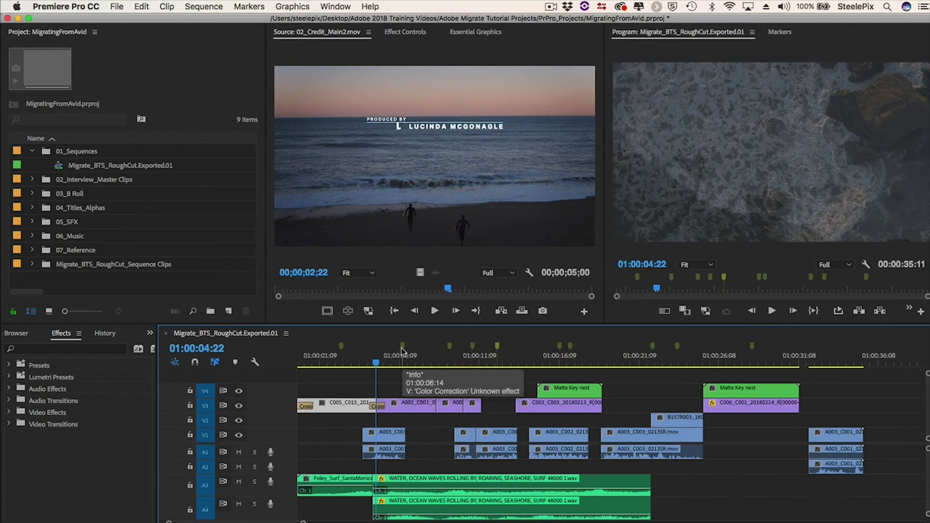
pyautogui.click(497, 348)
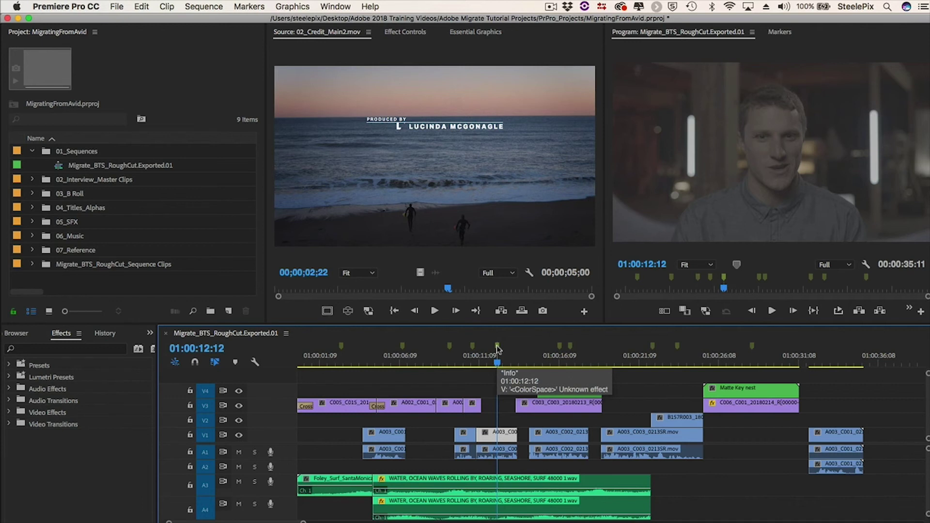
# Step: At the Matte Key marker (01:00:16:10), switch off track V4's output, then go to the next marker
pyautogui.click(560, 347)
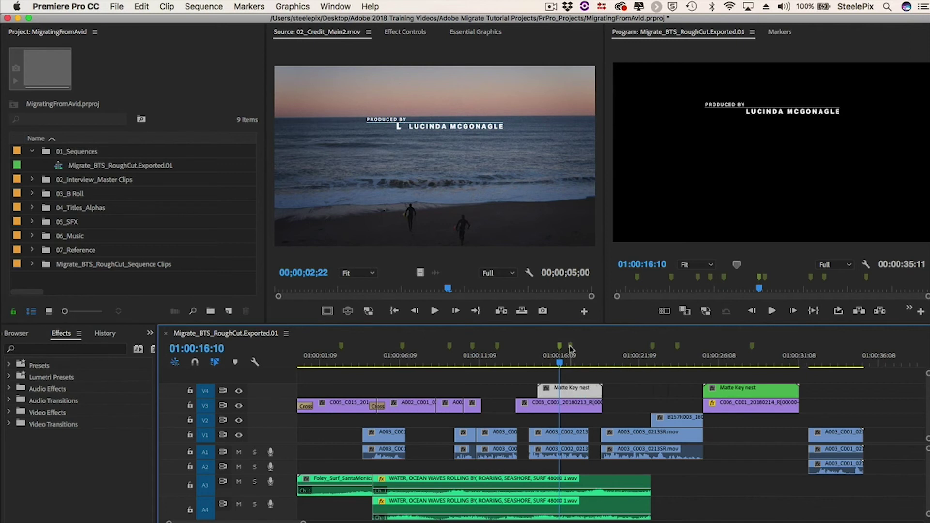
pyautogui.click(570, 347)
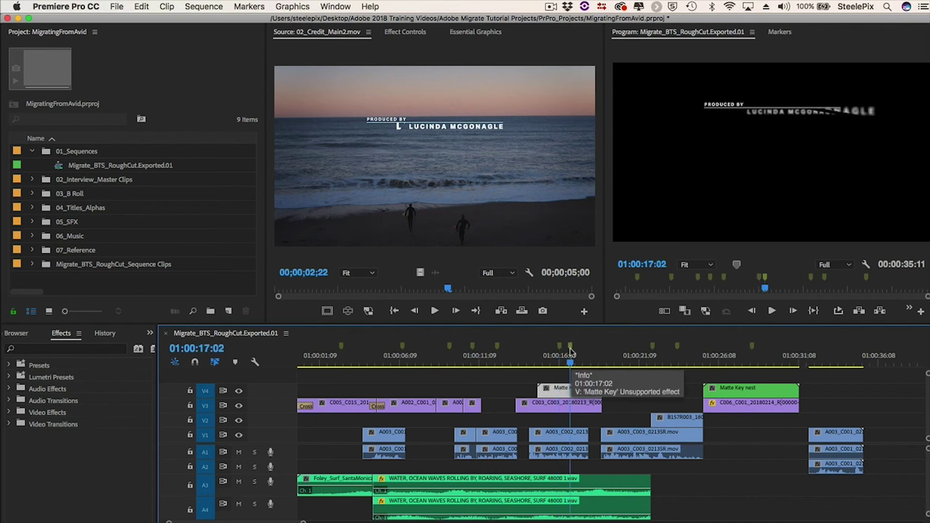
pyautogui.click(239, 391)
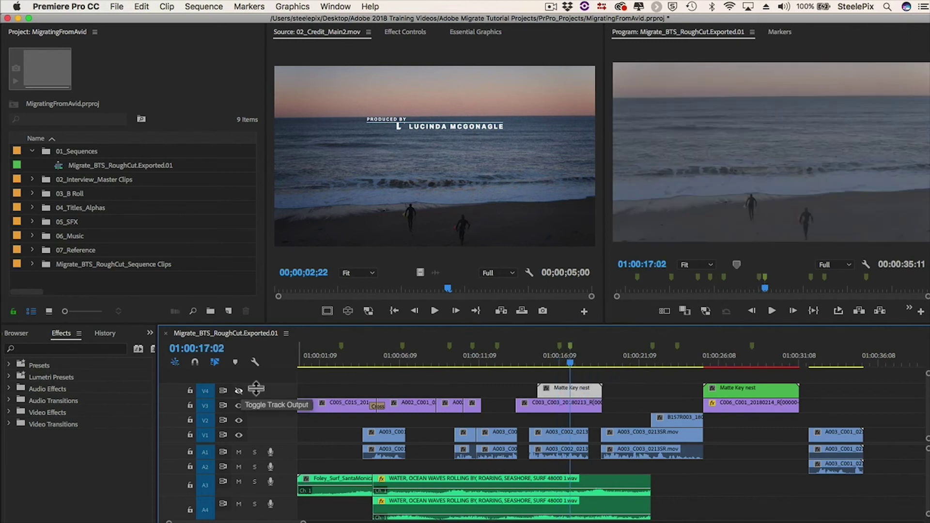
pyautogui.moveTo(666, 351)
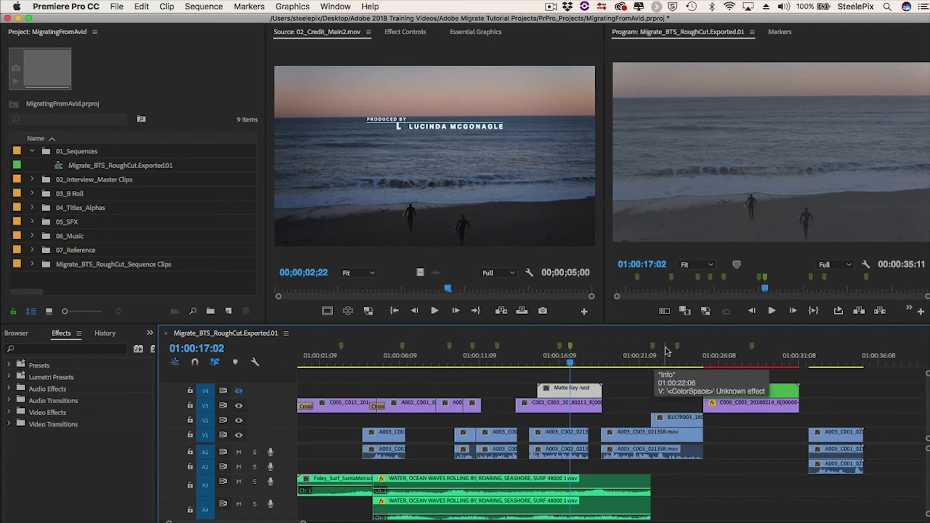
pyautogui.click(677, 350)
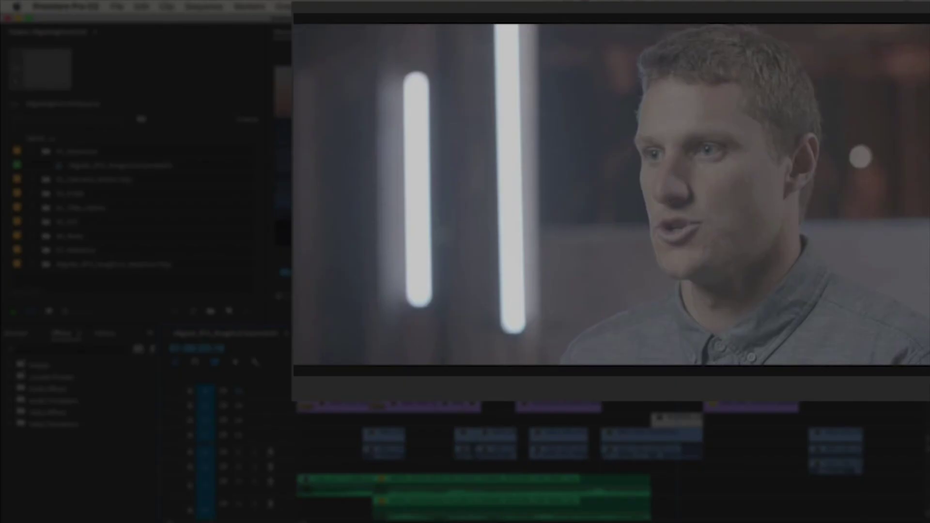
# Step: Move to 01:00:33:17, then import Migrate_BTS_RoughCut.mov from the Avid Movie Exports folder
pyautogui.click(836, 359)
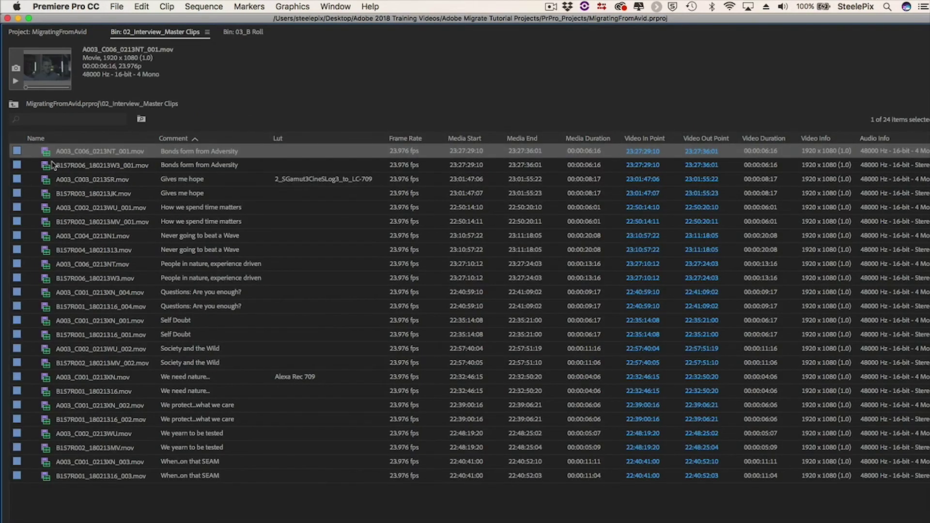
pyautogui.keyDown('shift'); pyautogui.click(52, 165); pyautogui.keyUp('shift')
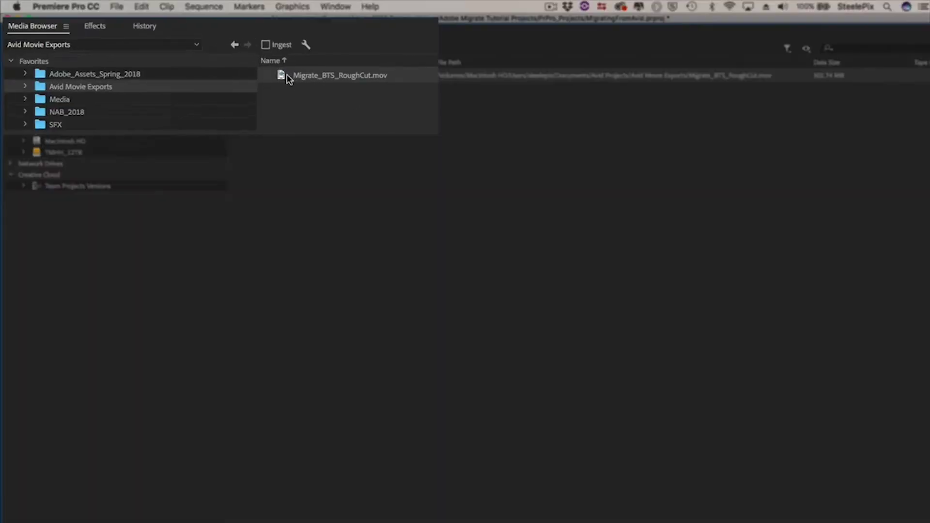
pyautogui.rightClick(250, 74)
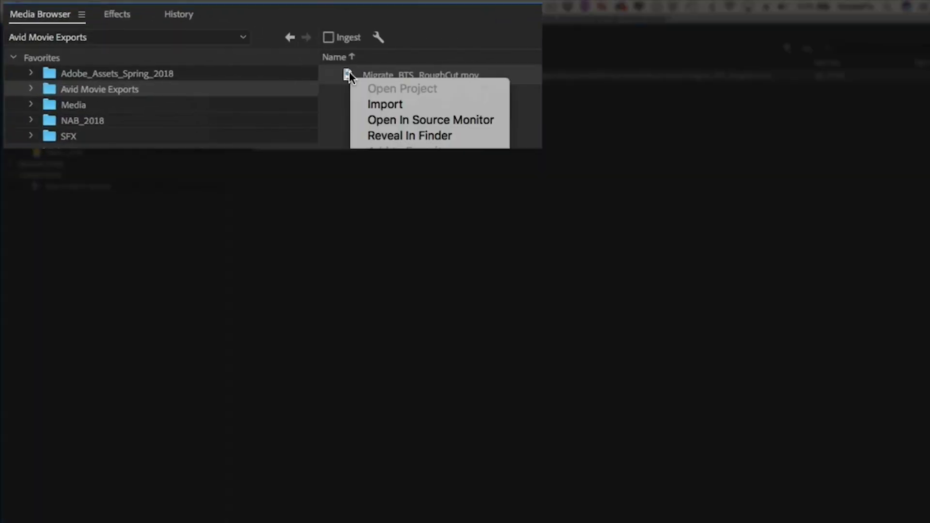
pyautogui.click(378, 104)
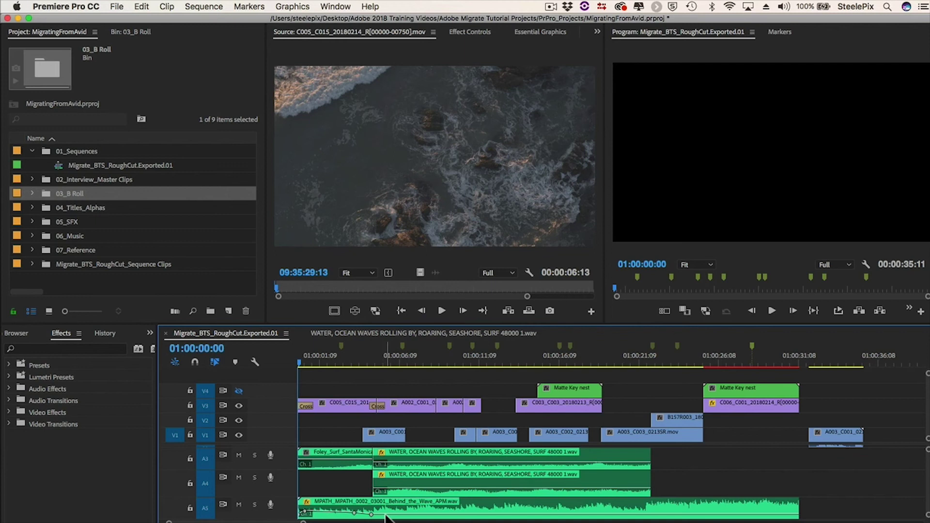
# Step: Open the WATER, OCEAN WAVES nest to check its two mono channels, then return to Migrate_BTS_RoughCut.Exported.01
pyautogui.scroll(-3, 387, 517)
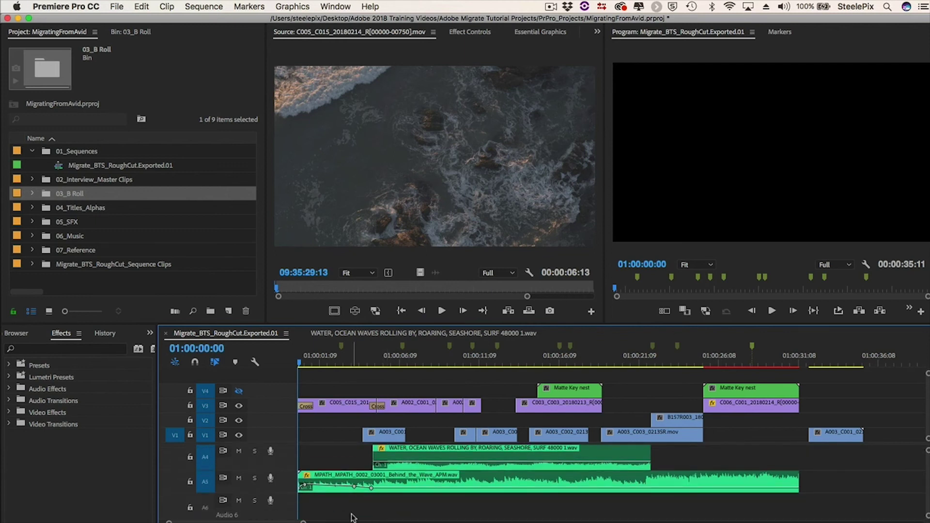
pyautogui.scroll(3, 356, 514)
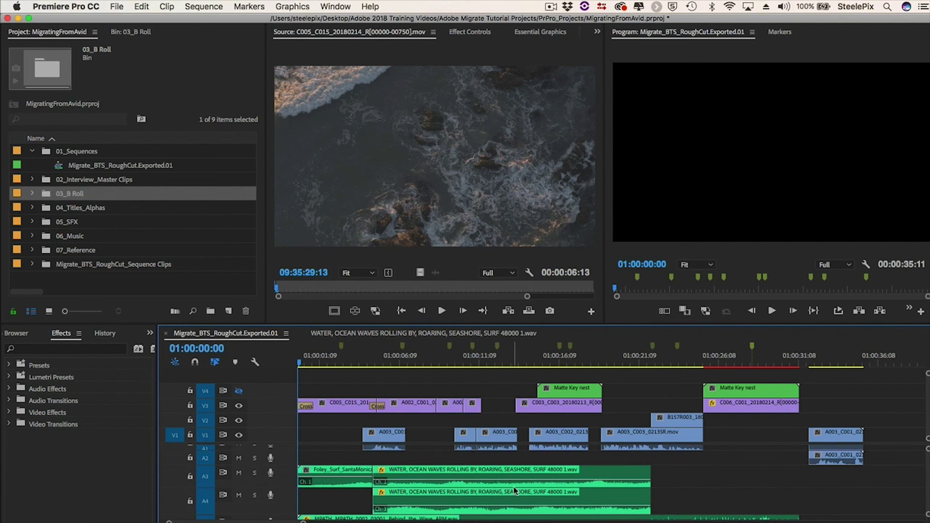
pyautogui.doubleClick(602, 502)
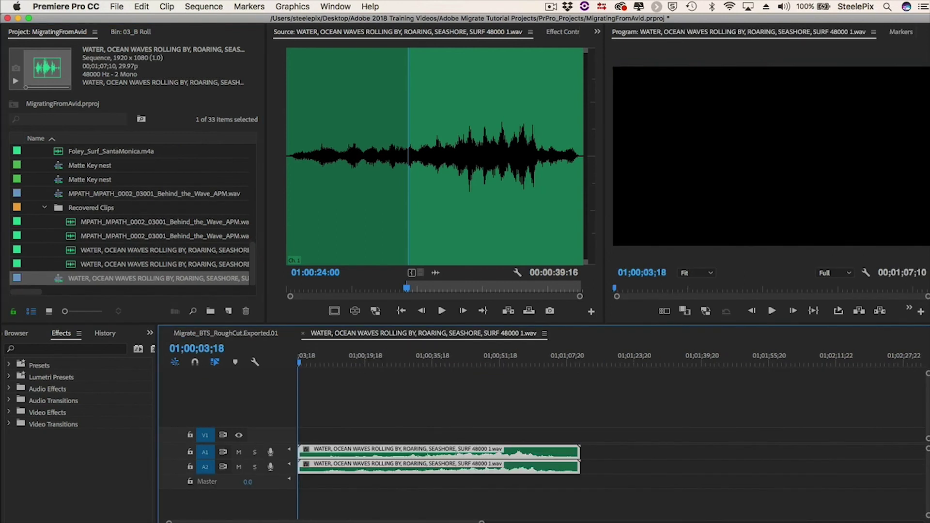
pyautogui.click(262, 333)
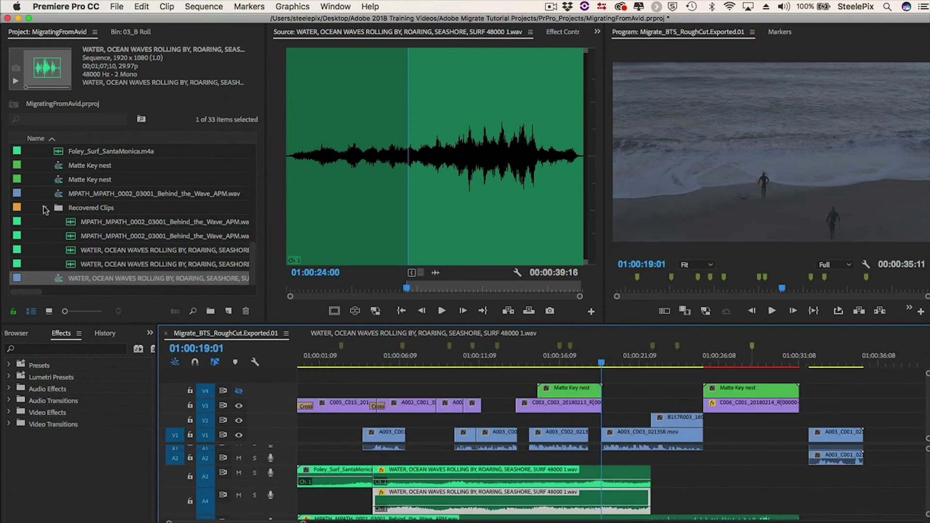
# Step: Collapse Recovered Clips and the Sequence Clips folder, expand 05_SFX, and select the WATER, OCEAN WAVES clip
pyautogui.click(45, 208)
pyautogui.scroll(10, 71, 233)
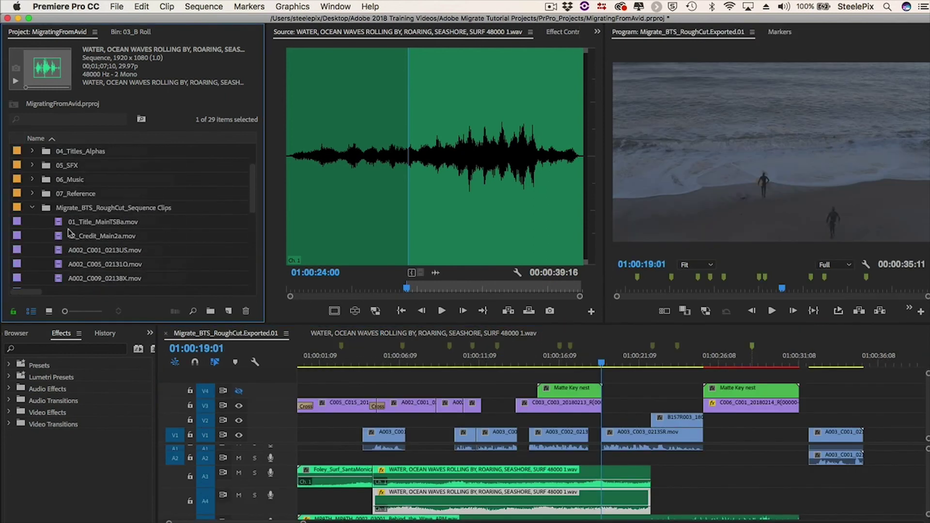
pyautogui.click(32, 208)
pyautogui.click(33, 221)
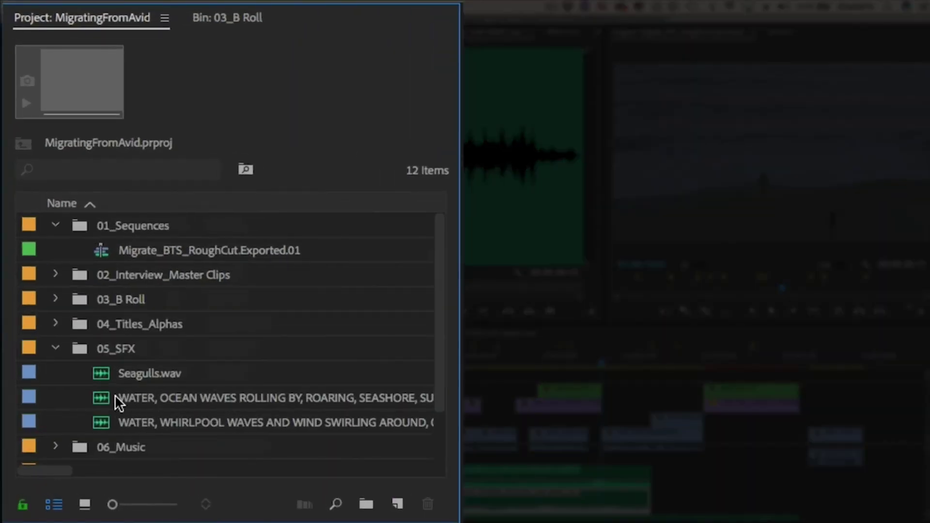
pyautogui.click(105, 403)
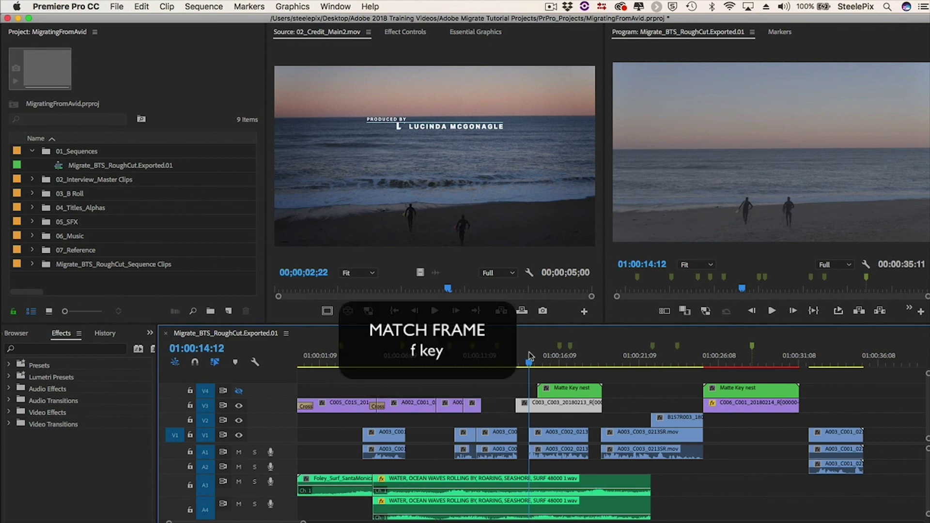
# Step: Match-frame the C003_C003 shot and reveal its source clip in the project
pyautogui.press('f')
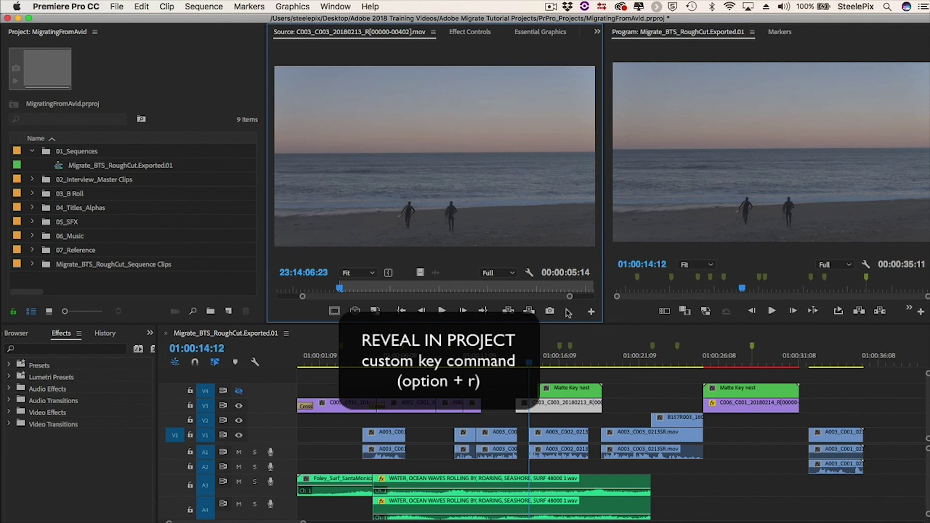
pyautogui.hotkey('alt', 'r')
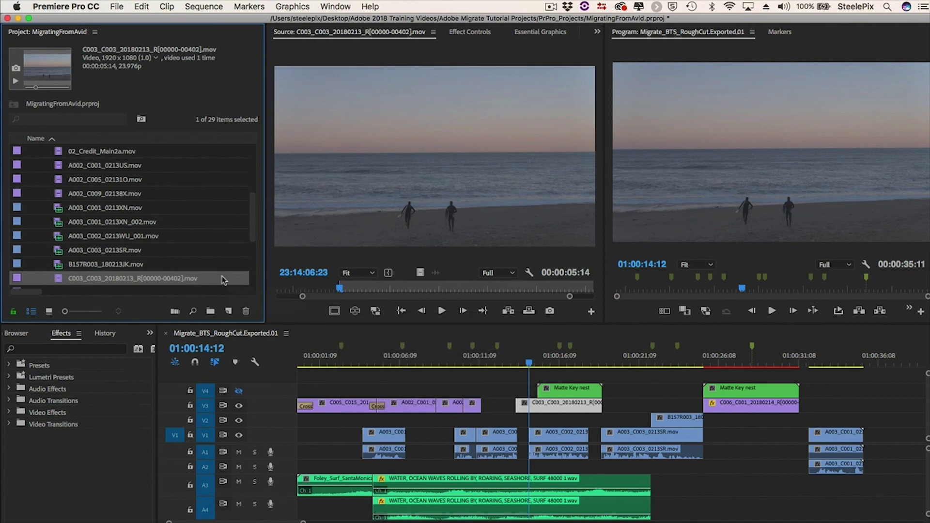
pyautogui.hotkey('alt', 'r')
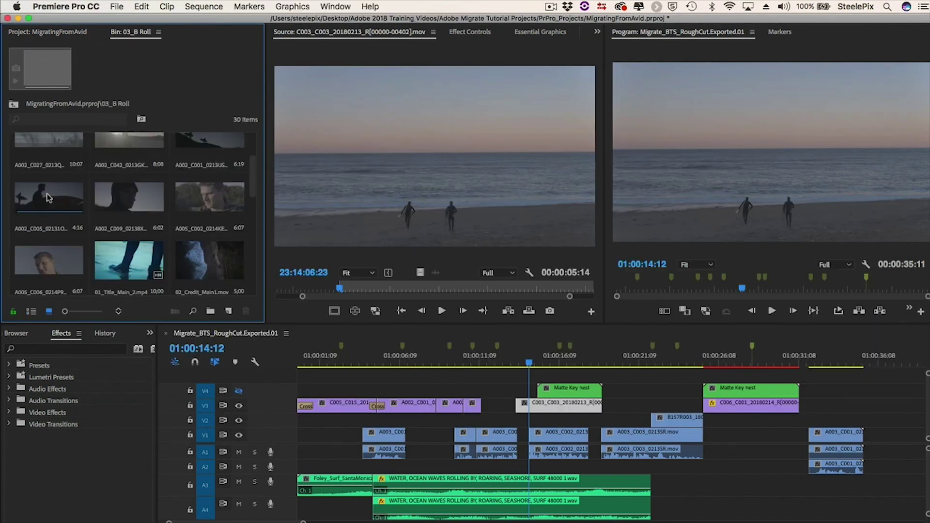
# Step: Reveal the B Roll C003_C003 clip's file in Finder, confirm its 5280 × 2972 dimensions, and return to Premiere
pyautogui.moveTo(253, 176); pyautogui.dragTo(253, 228)
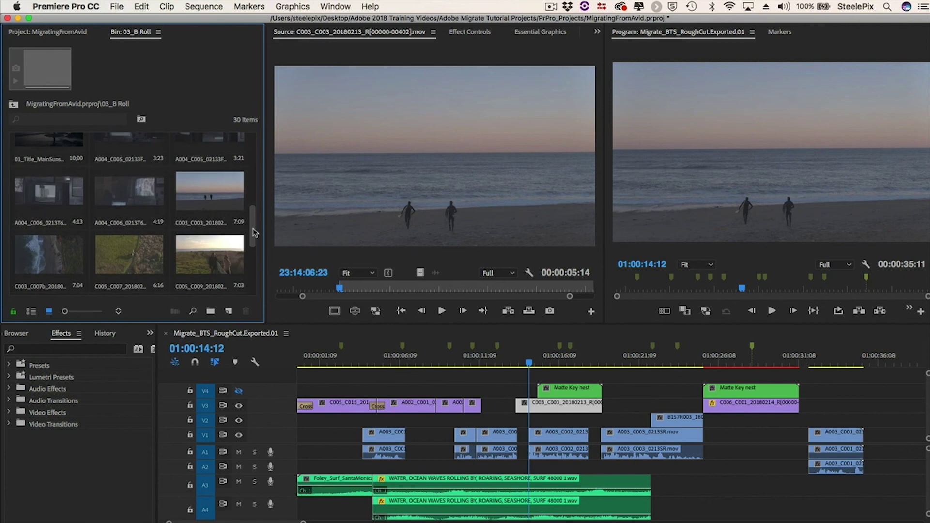
pyautogui.click(220, 197)
pyautogui.hotkey('alt', 'r')
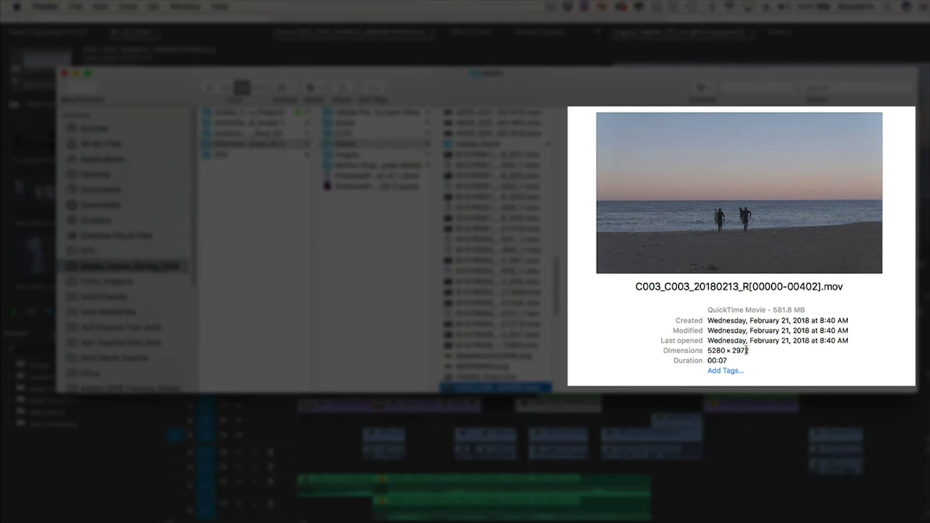
pyautogui.moveTo(765, 350); pyautogui.dragTo(650, 343)
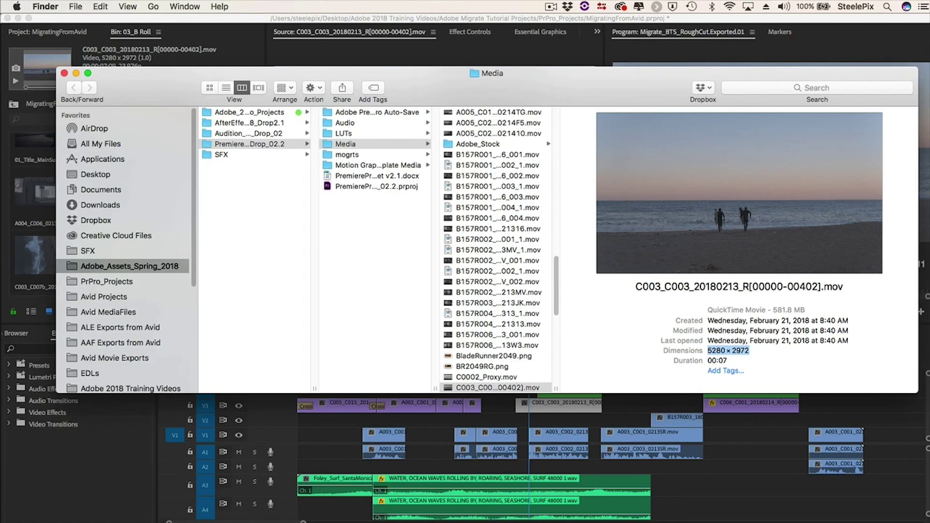
pyautogui.click(43, 33)
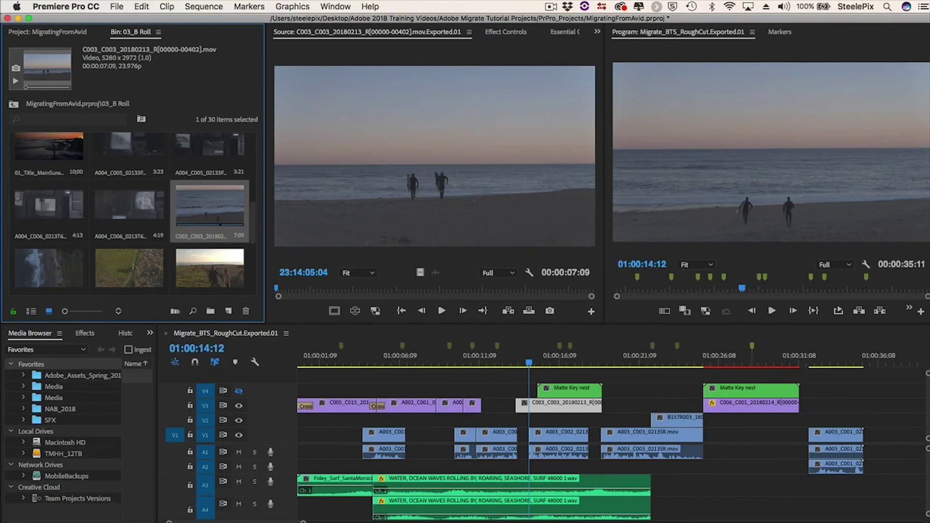
# Step: Reveal the C003 clip from the AAF Master Clips bin in Finder, tracing its 107.7 MB MXF file
pyautogui.click(43, 32)
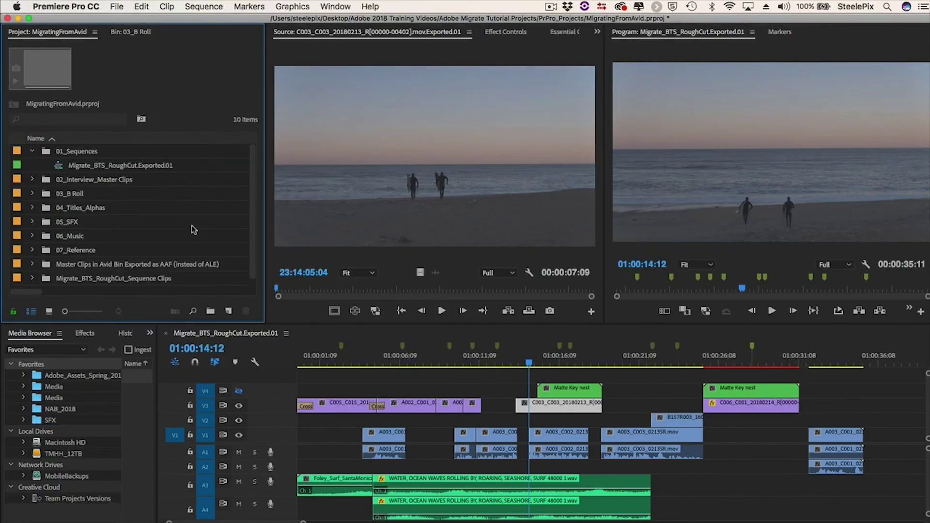
pyautogui.click(111, 264)
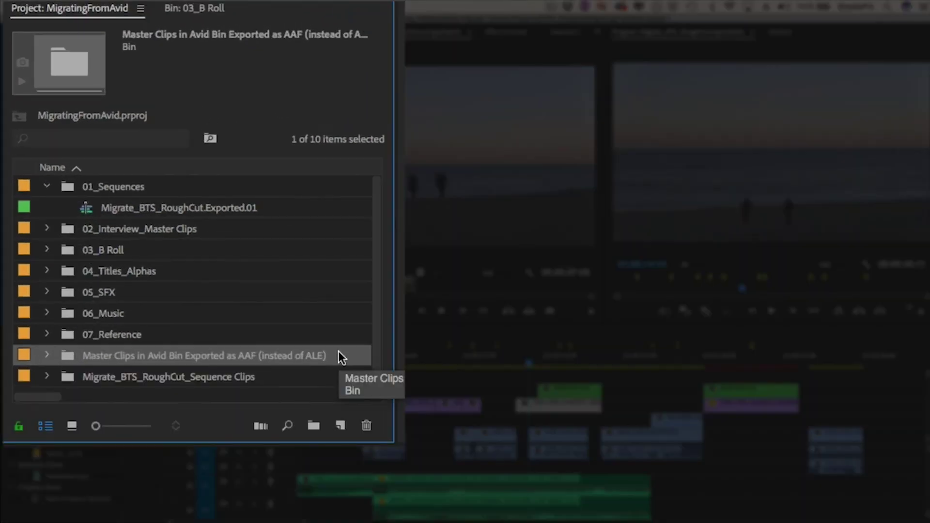
pyautogui.click(46, 354)
pyautogui.scroll(-2, 45, 353)
pyautogui.click(75, 342)
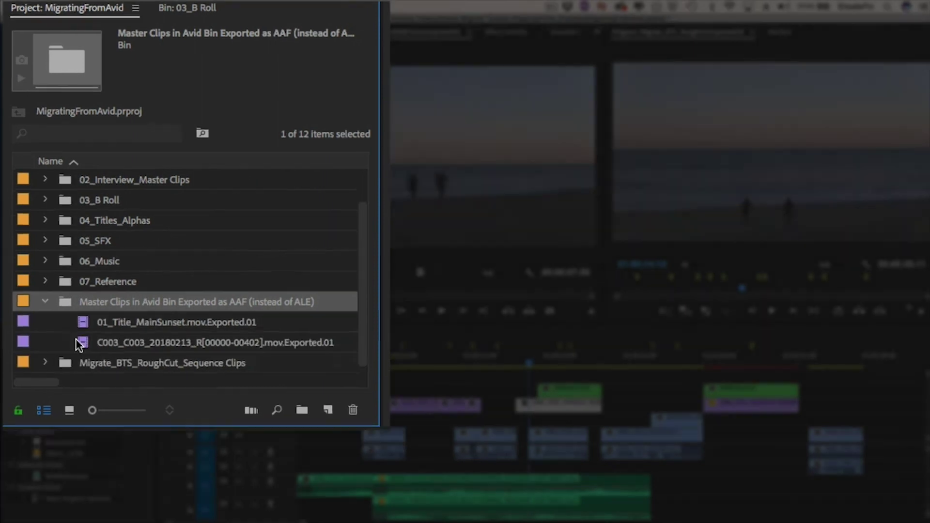
pyautogui.rightClick(59, 263)
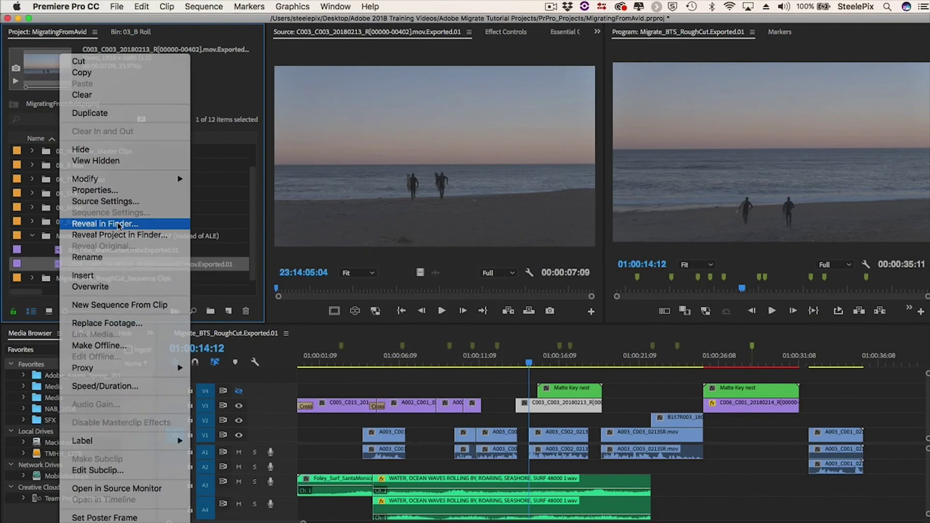
pyautogui.click(118, 225)
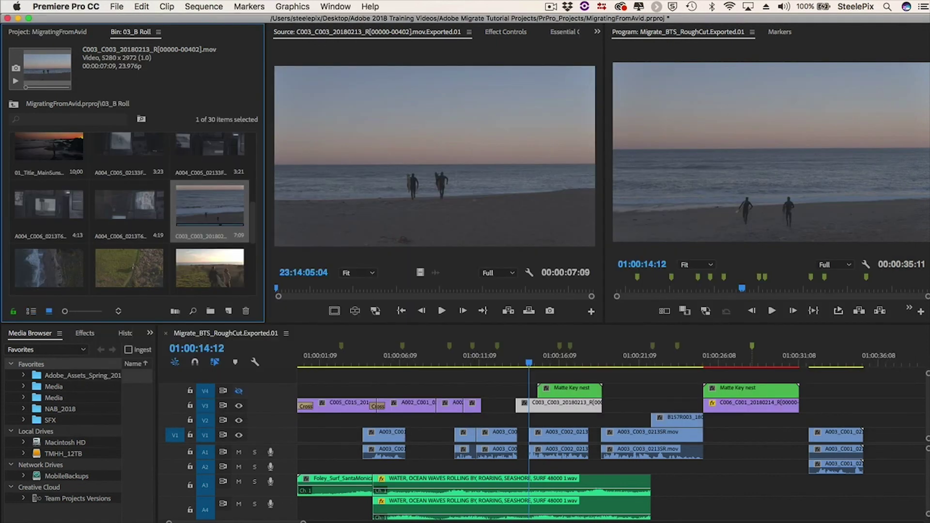
pyautogui.hotkey('shift', '1')
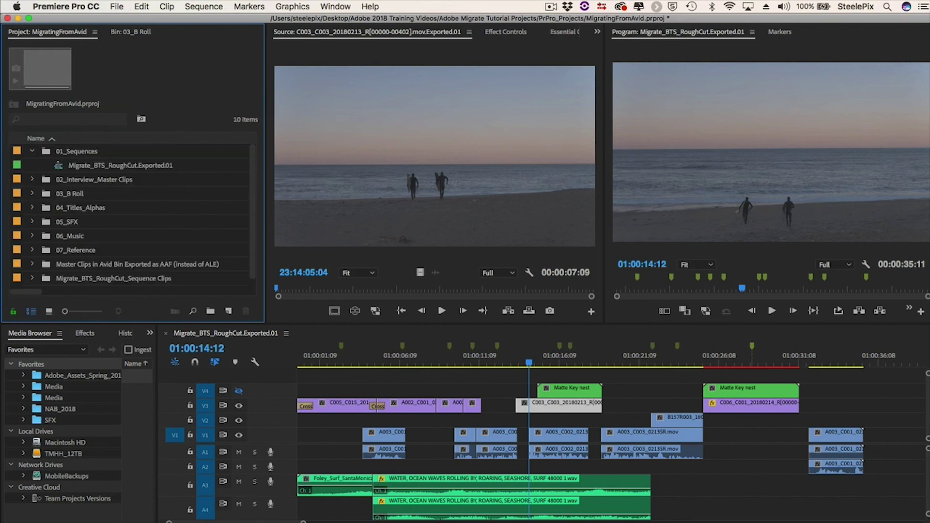